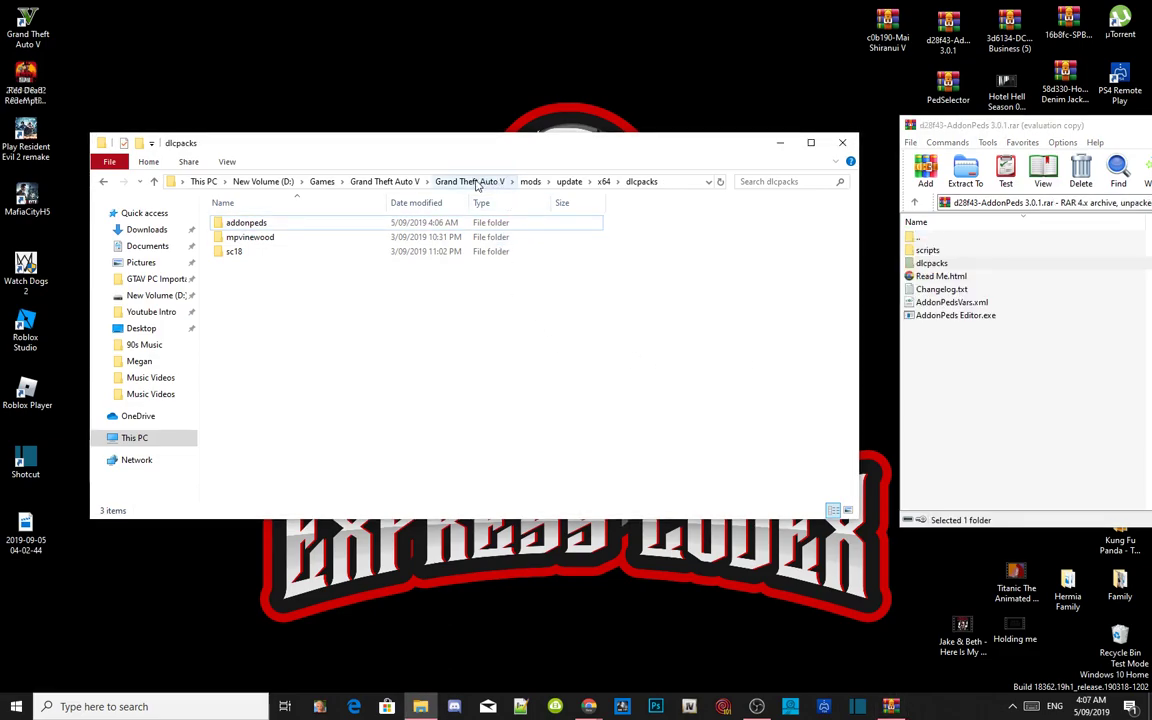
Copy AddonPeds Editor.exe and AddonPedsVars.xml from the archive into the Grand Theft Auto V root folder
{"action": "left_click", "coordinate": [477, 182]}
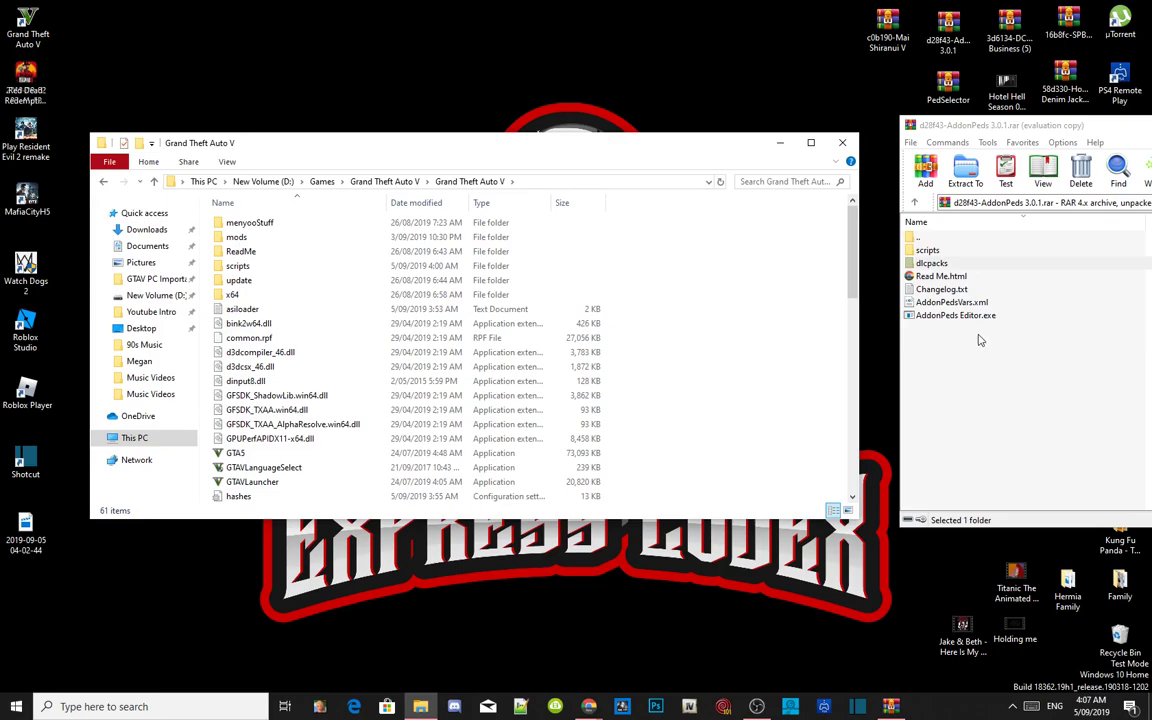
{"action": "left_click_drag", "start_coordinate": [985, 339], "coordinate": [742, 358]}
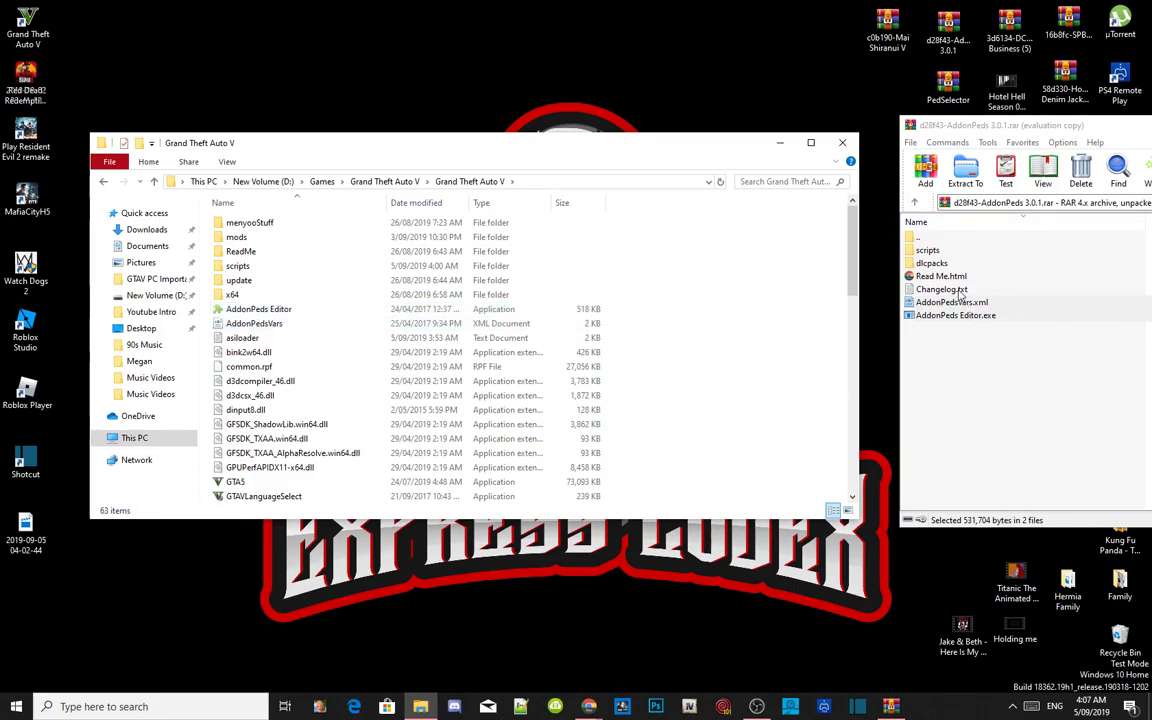
From the Read Me's Installation section, copy the <Item>dlcpacks:\addonpeds\</Item> line, then minimize Chrome
{"action": "double_click", "coordinate": [934, 277]}
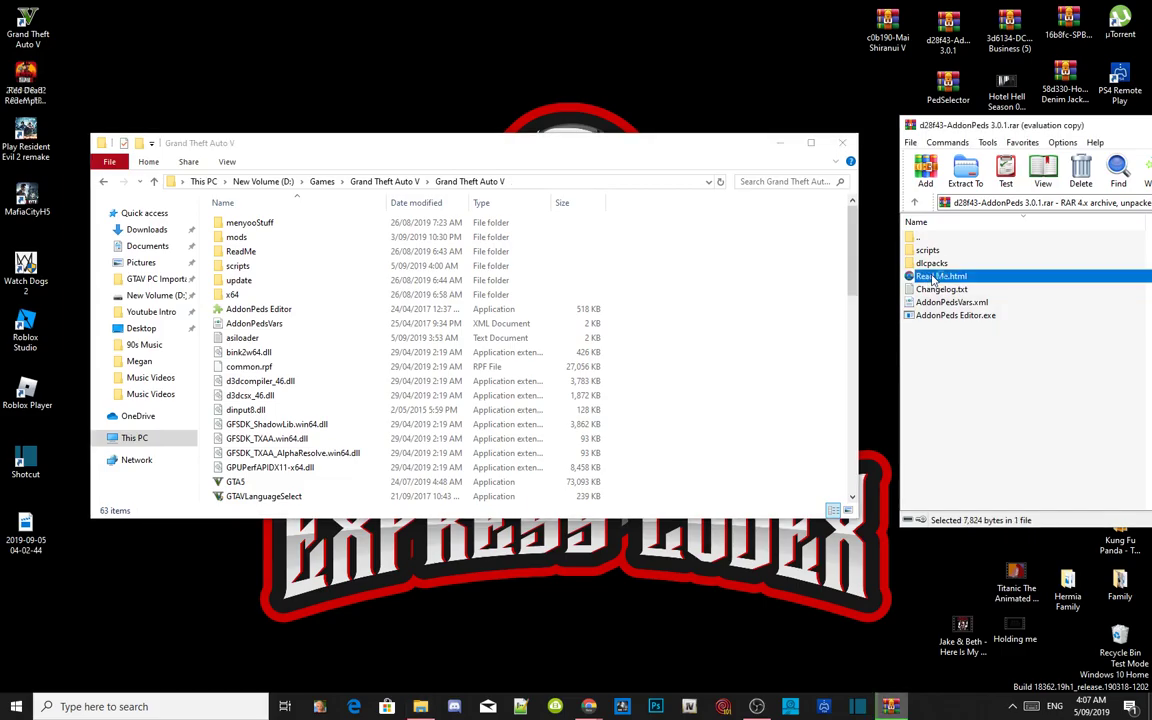
{"action": "scroll", "coordinate": [507, 460], "scroll_direction": "down", "scroll_amount": 3}
{"action": "scroll", "coordinate": [527, 456], "scroll_direction": "down", "scroll_amount": 3}
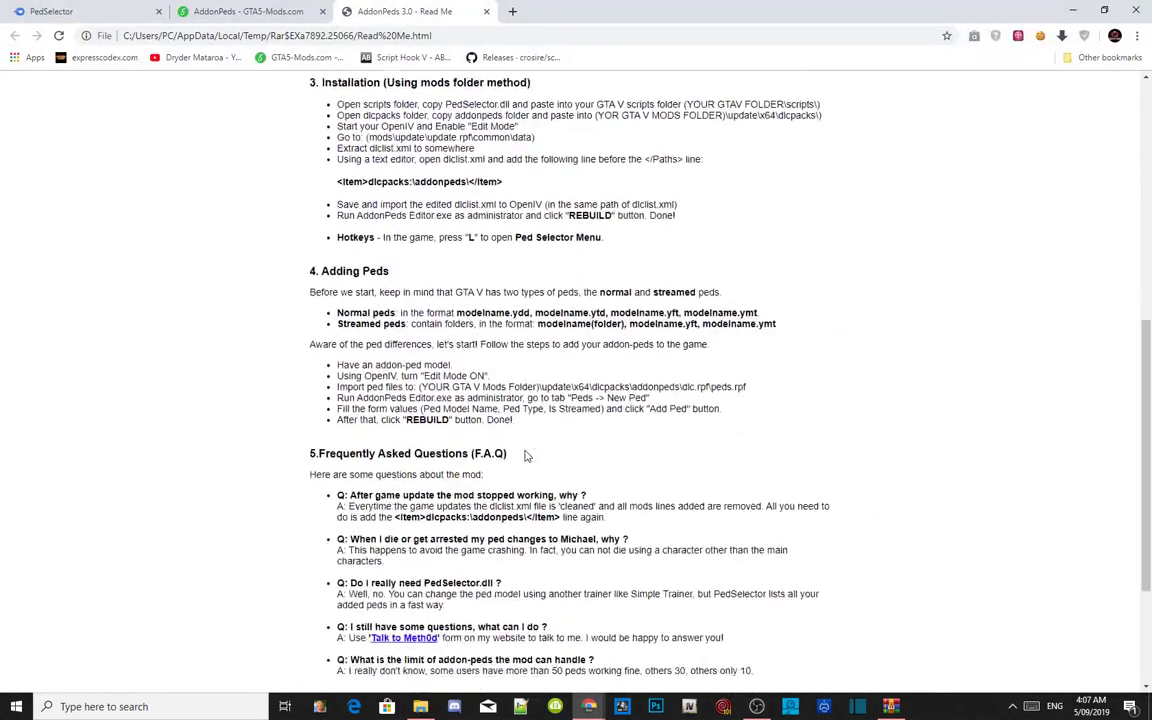
{"action": "left_click_drag", "start_coordinate": [503, 183], "coordinate": [337, 186]}
{"action": "right_click", "coordinate": [372, 181]}
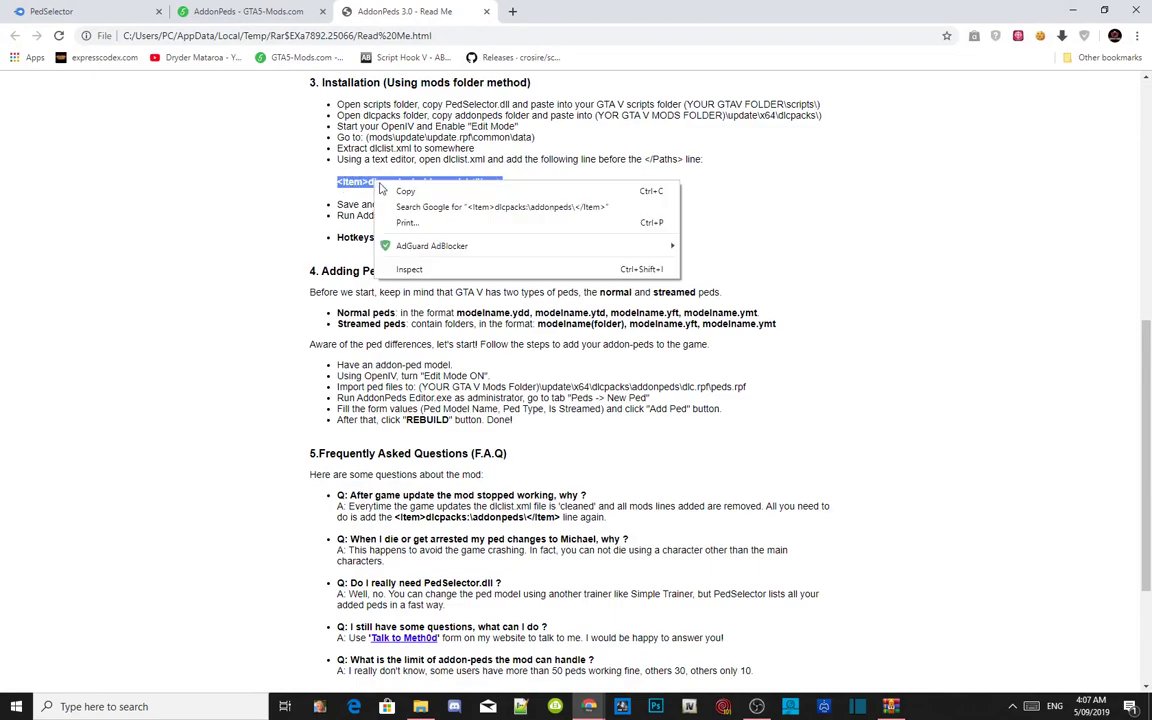
{"action": "left_click", "coordinate": [400, 188]}
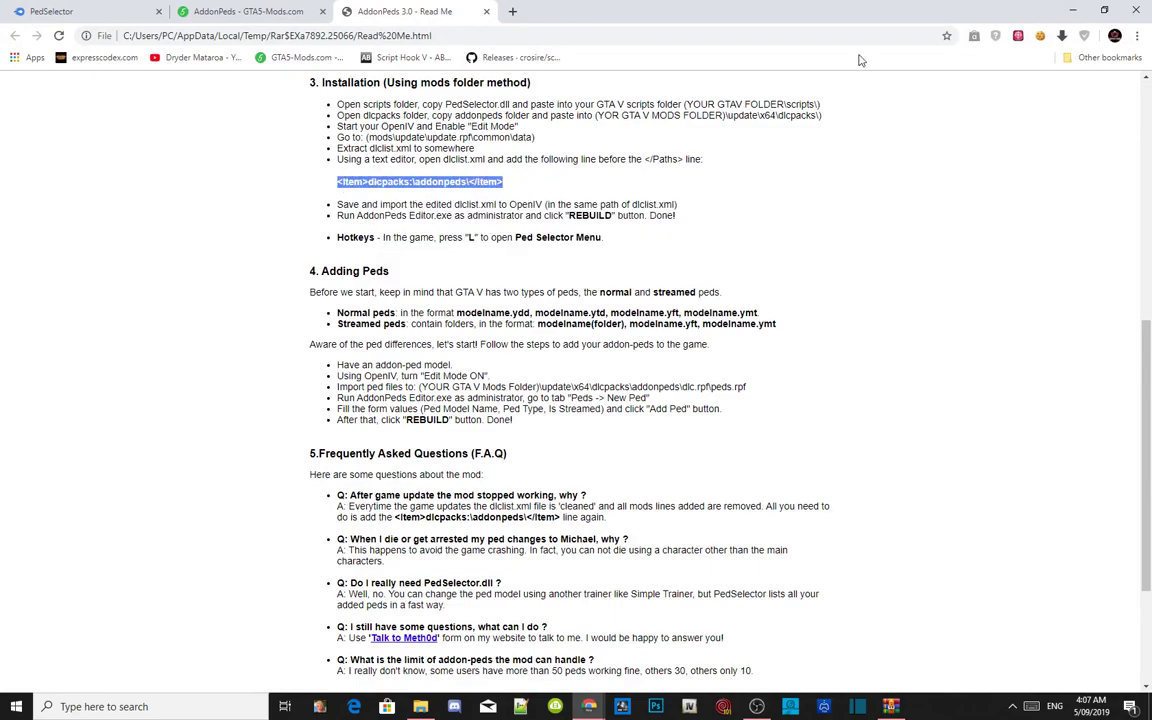
{"action": "left_click", "coordinate": [1072, 8]}
Close the AddonPeds archive and open the PedSelector archive
{"action": "left_click_drag", "start_coordinate": [1022, 135], "coordinate": [358, 163]}
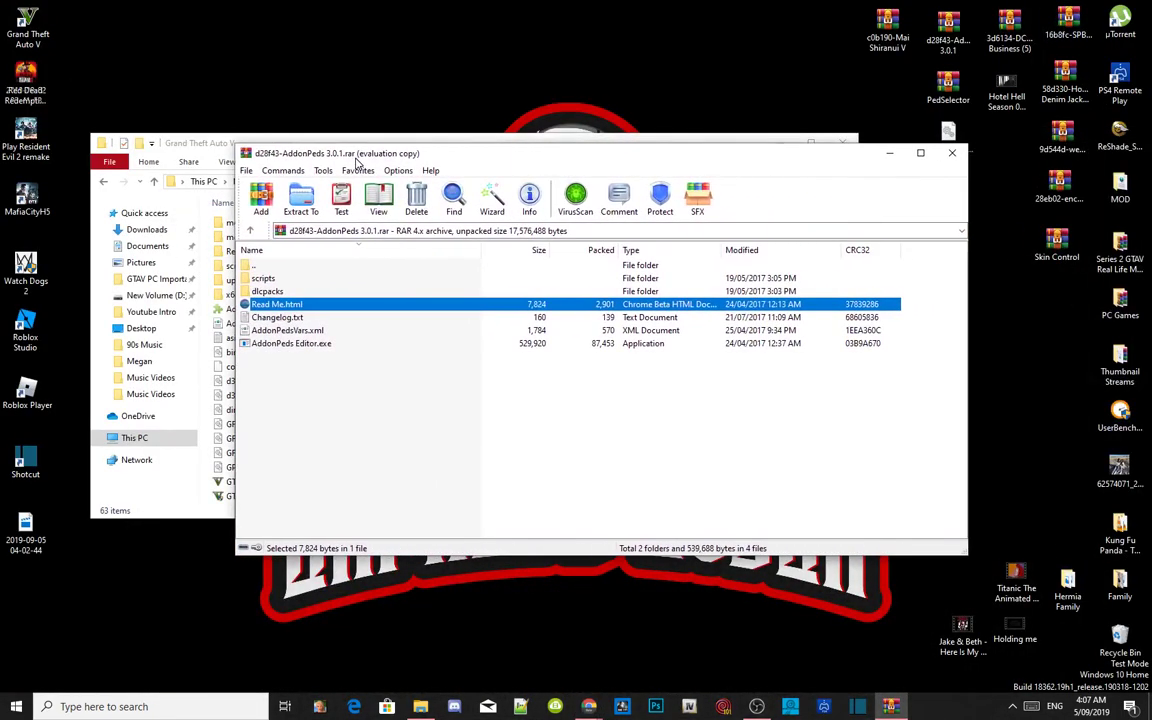
{"action": "left_click", "coordinate": [951, 153]}
{"action": "left_click", "coordinate": [922, 316]}
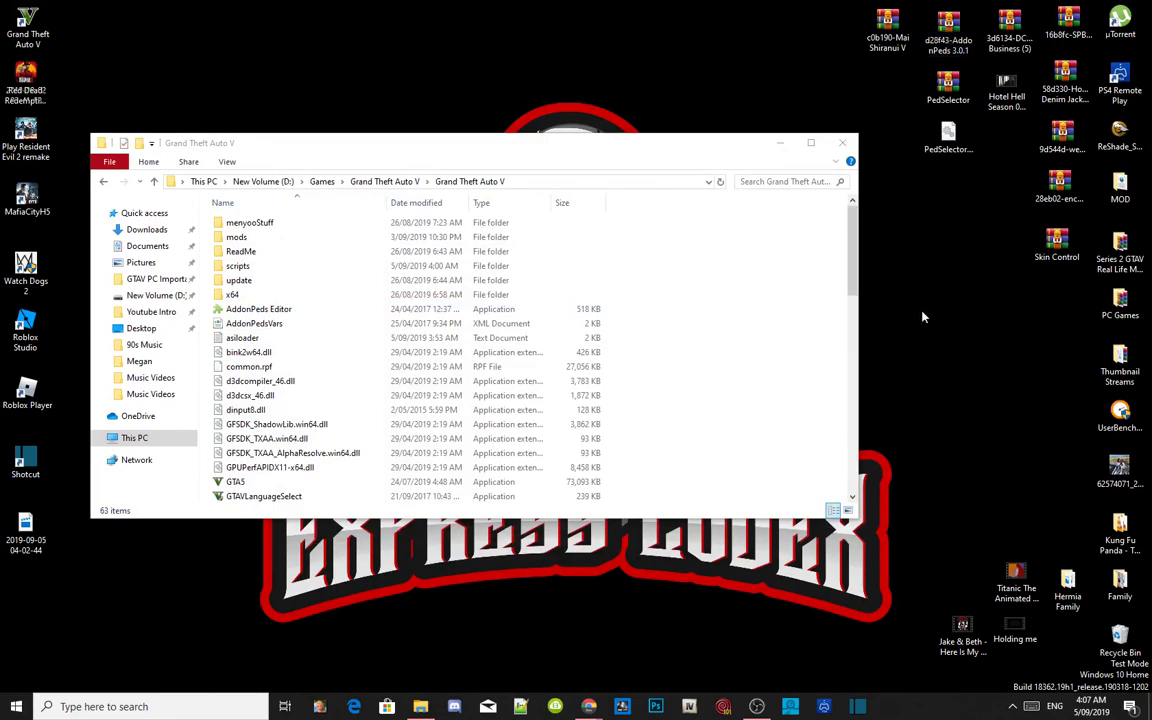
{"action": "double_click", "coordinate": [946, 95]}
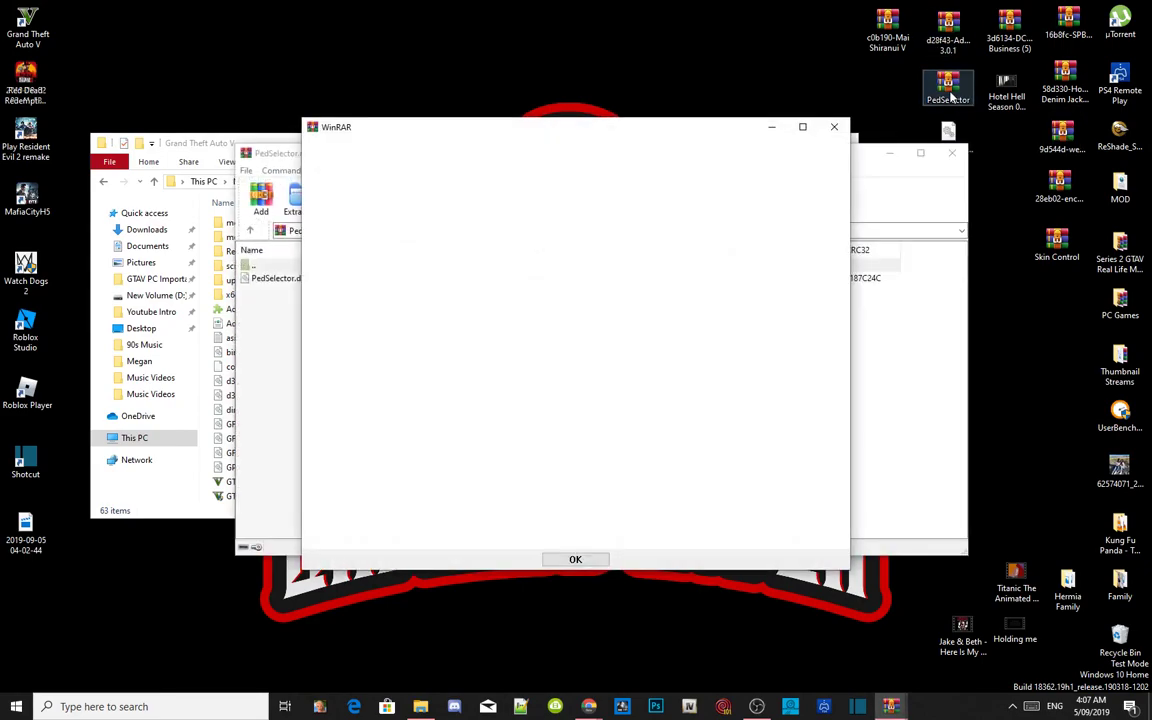
{"action": "left_click", "coordinate": [845, 133]}
Copy PedSelector.dll into the Grand Theft Auto V scripts folder
{"action": "left_click_drag", "start_coordinate": [280, 123], "coordinate": [942, 142]}
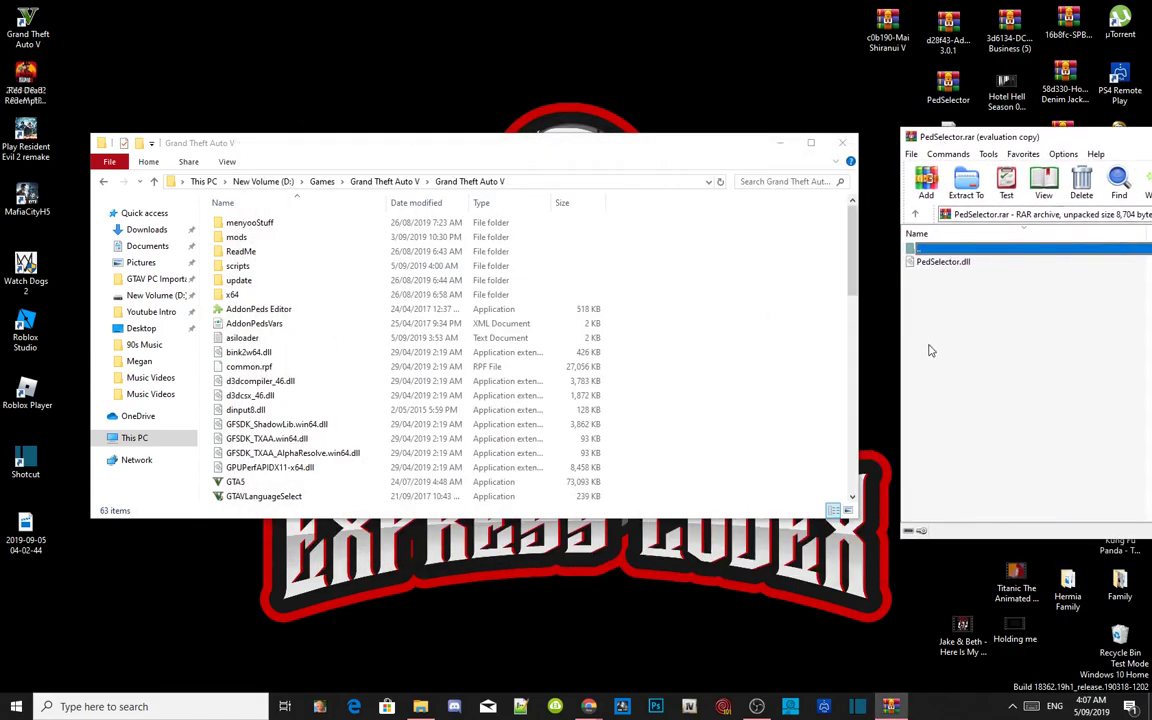
{"action": "left_click", "coordinate": [246, 269]}
{"action": "double_click", "coordinate": [240, 267]}
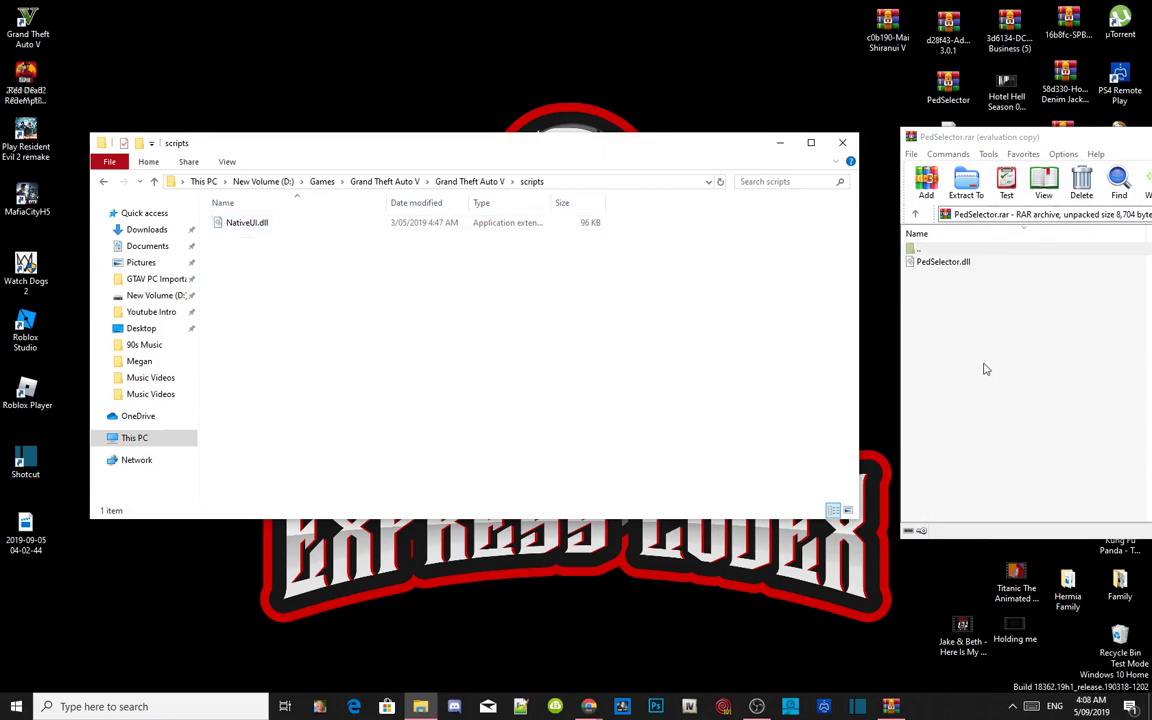
{"action": "left_click", "coordinate": [946, 264]}
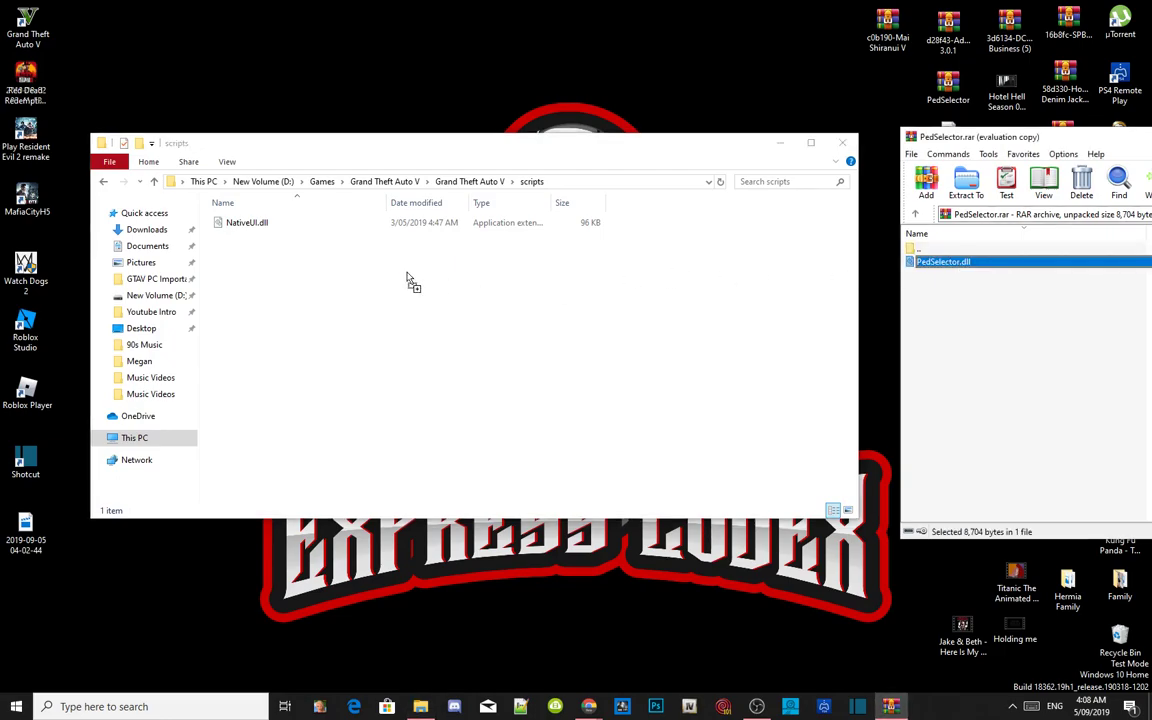
{"action": "left_click", "coordinate": [329, 284]}
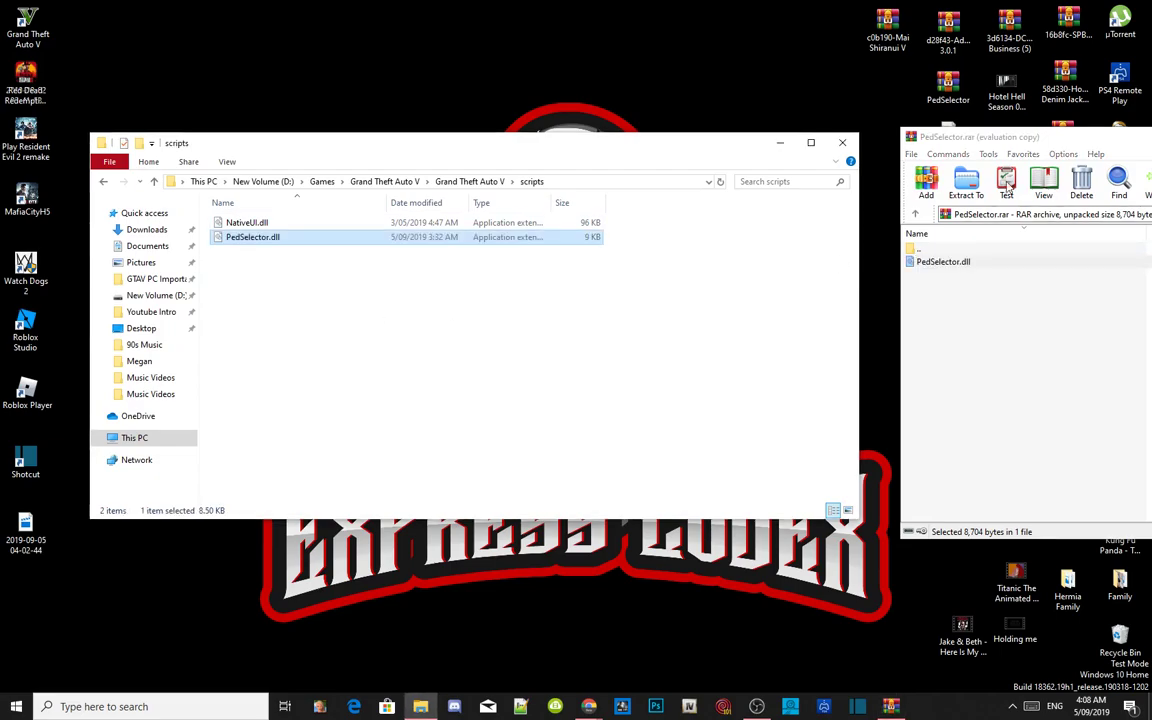
Close the PedSelector archive, refresh the Grand Theft Auto V folder and minimize Explorer
{"action": "left_click_drag", "start_coordinate": [1031, 131], "coordinate": [362, 193]}
{"action": "left_click", "coordinate": [950, 197]}
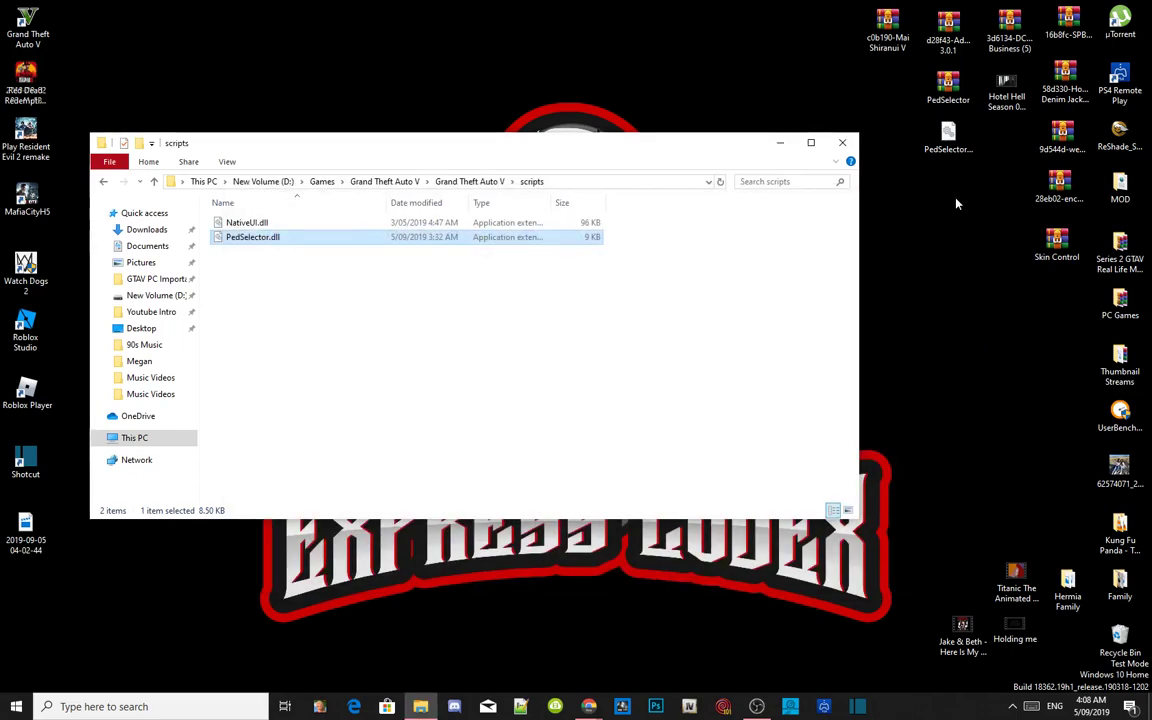
{"action": "left_click", "coordinate": [477, 184]}
{"action": "right_click", "coordinate": [717, 346]}
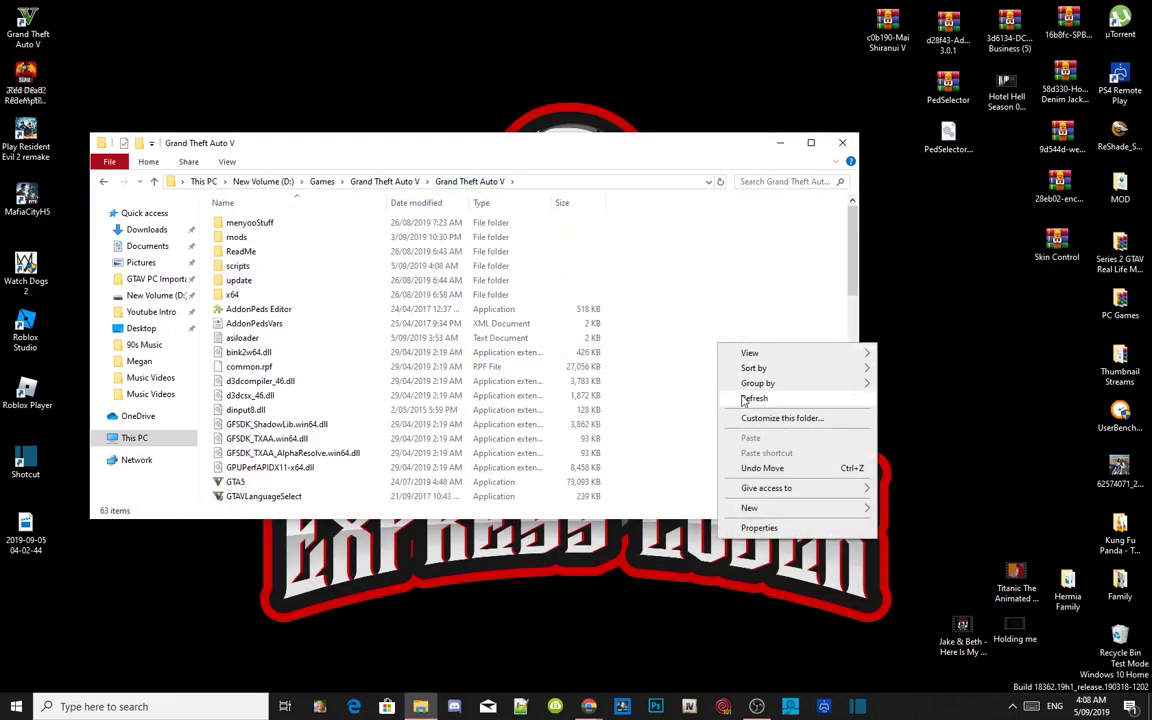
{"action": "left_click", "coordinate": [754, 398]}
{"action": "left_click", "coordinate": [780, 142]}
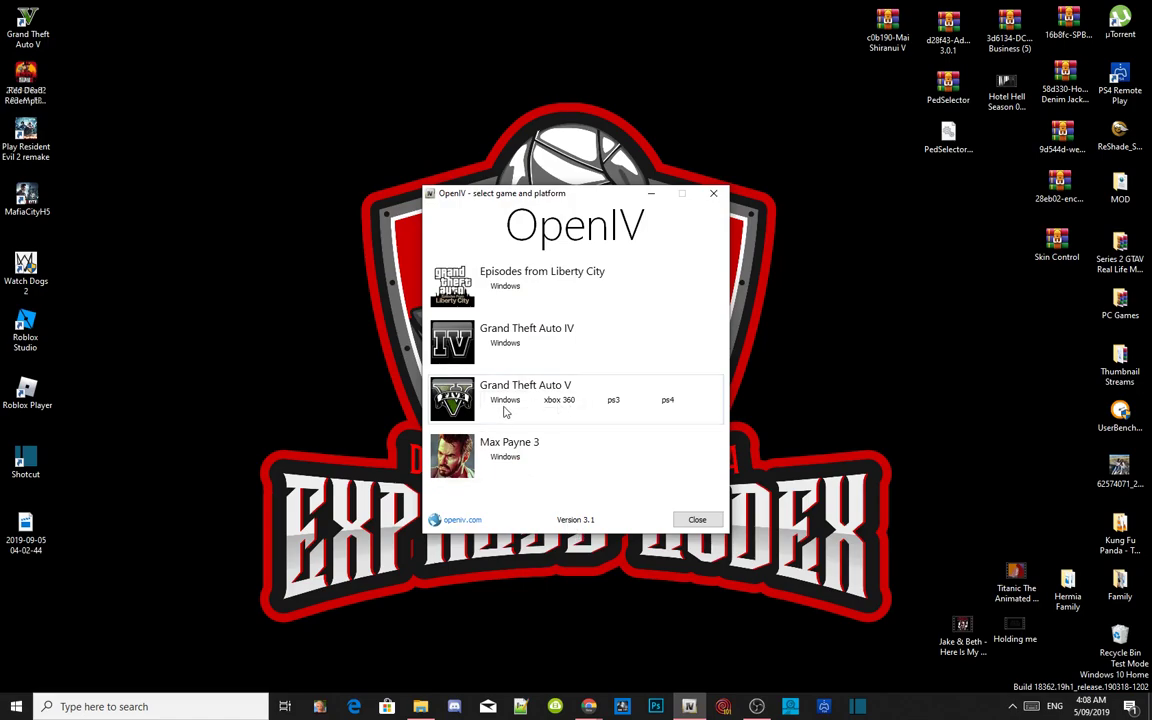
Start OpenIV for Windows GTA V and switch on edit mode
{"action": "left_click", "coordinate": [505, 400]}
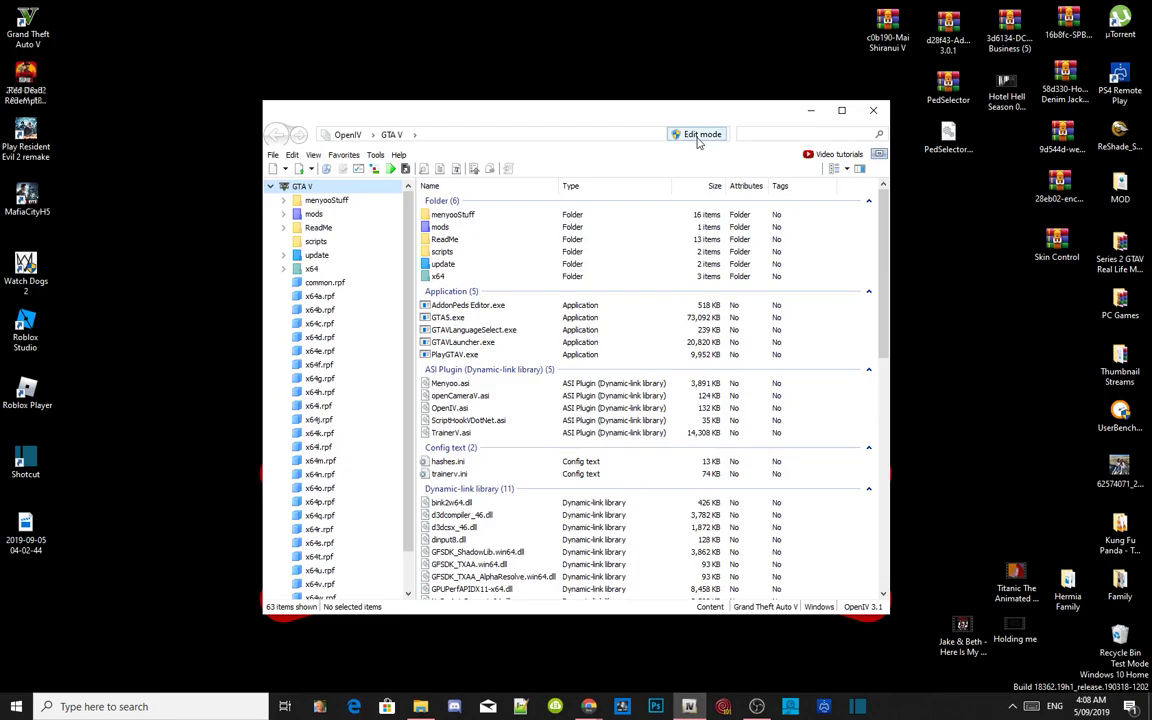
{"action": "left_click", "coordinate": [699, 138]}
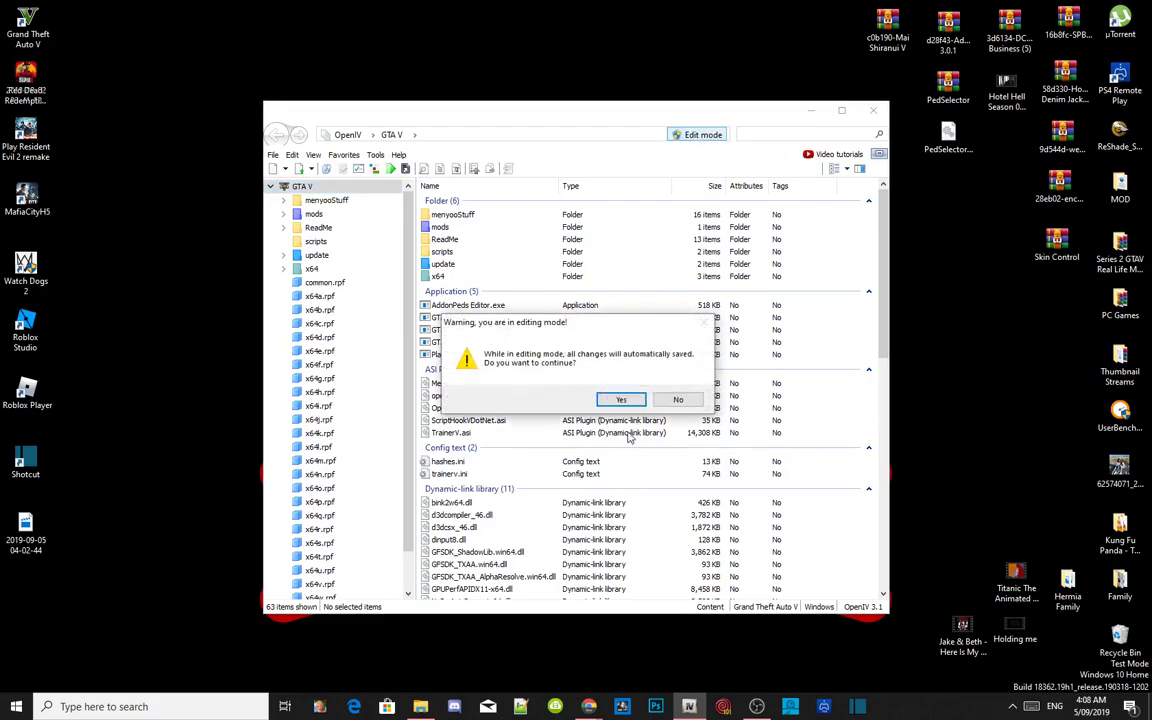
{"action": "left_click", "coordinate": [622, 400]}
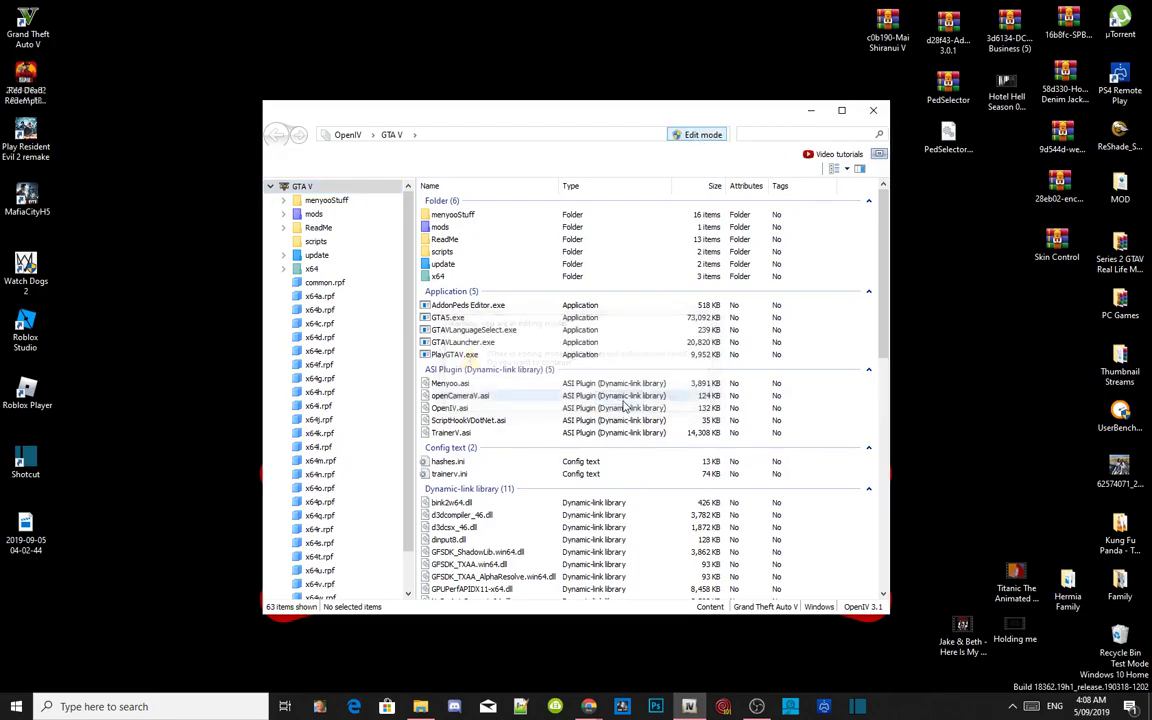
Open mods\update\update.rpf\common\data\dlclist.xml in the text editor, scrolled to its end
{"action": "double_click", "coordinate": [441, 229]}
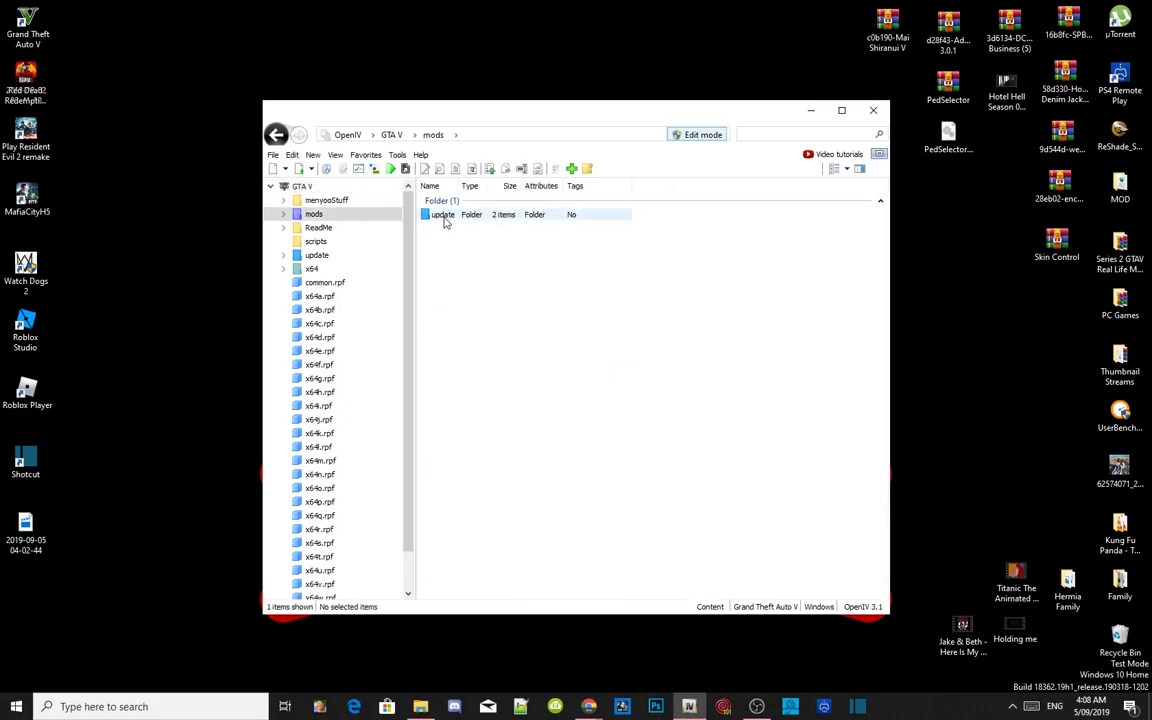
{"action": "left_click", "coordinate": [444, 217]}
{"action": "double_click", "coordinate": [446, 220]}
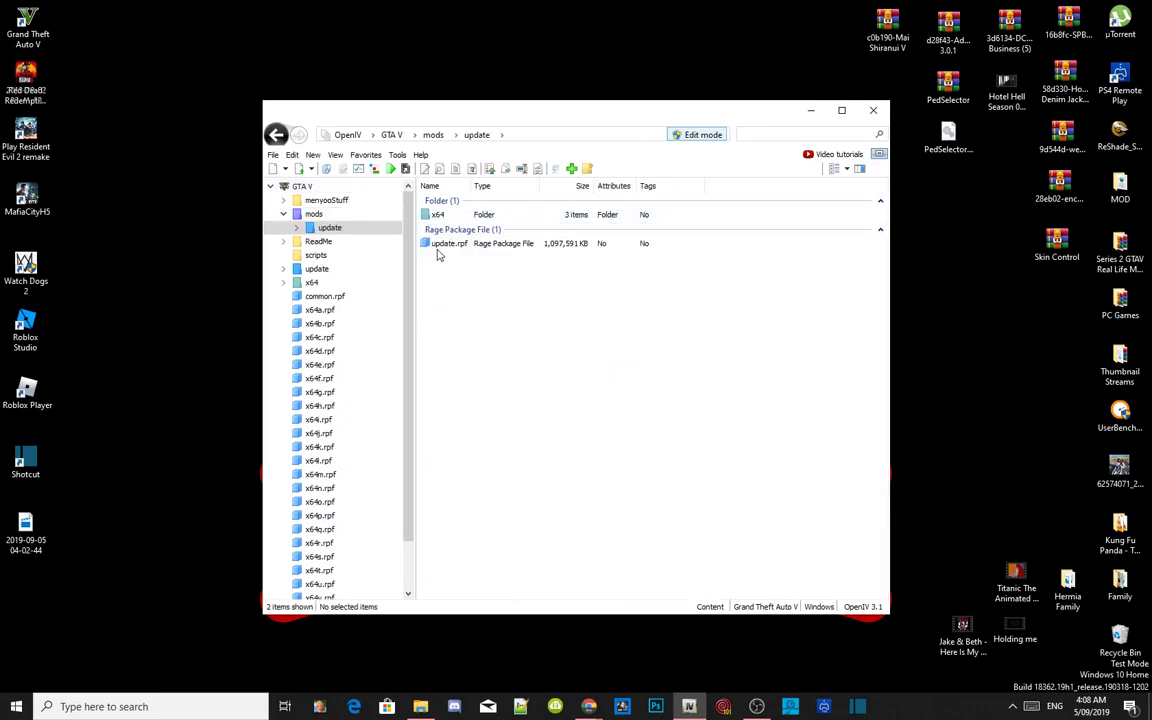
{"action": "double_click", "coordinate": [443, 245]}
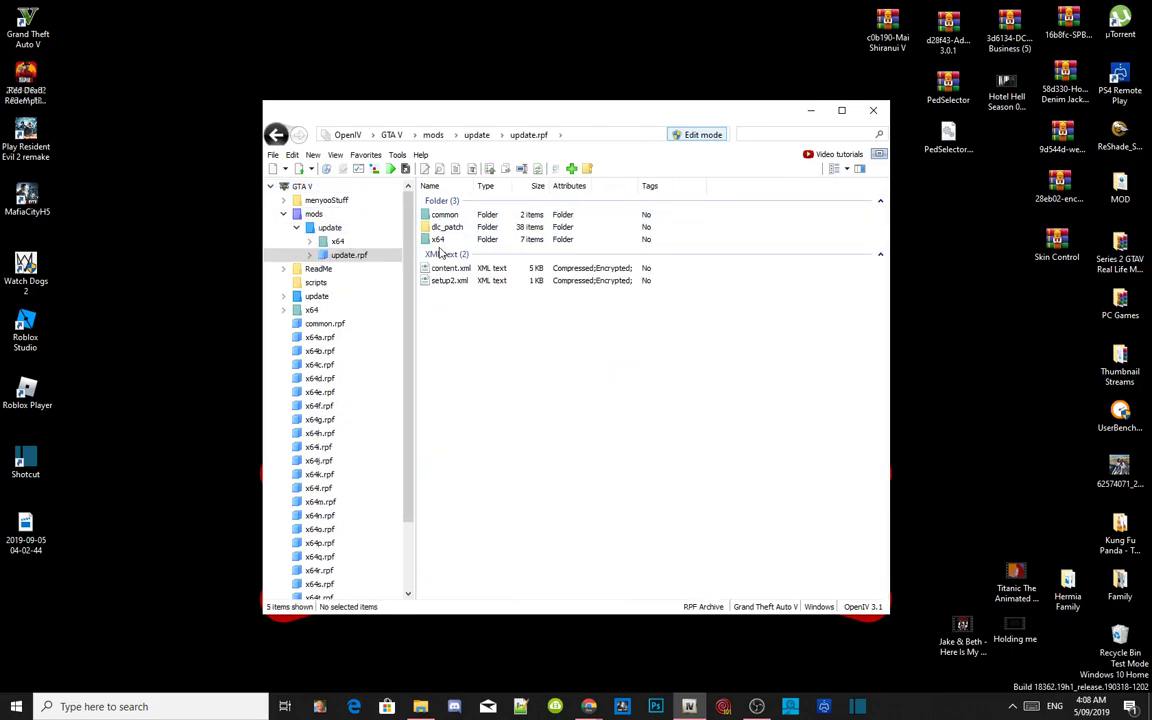
{"action": "double_click", "coordinate": [440, 215]}
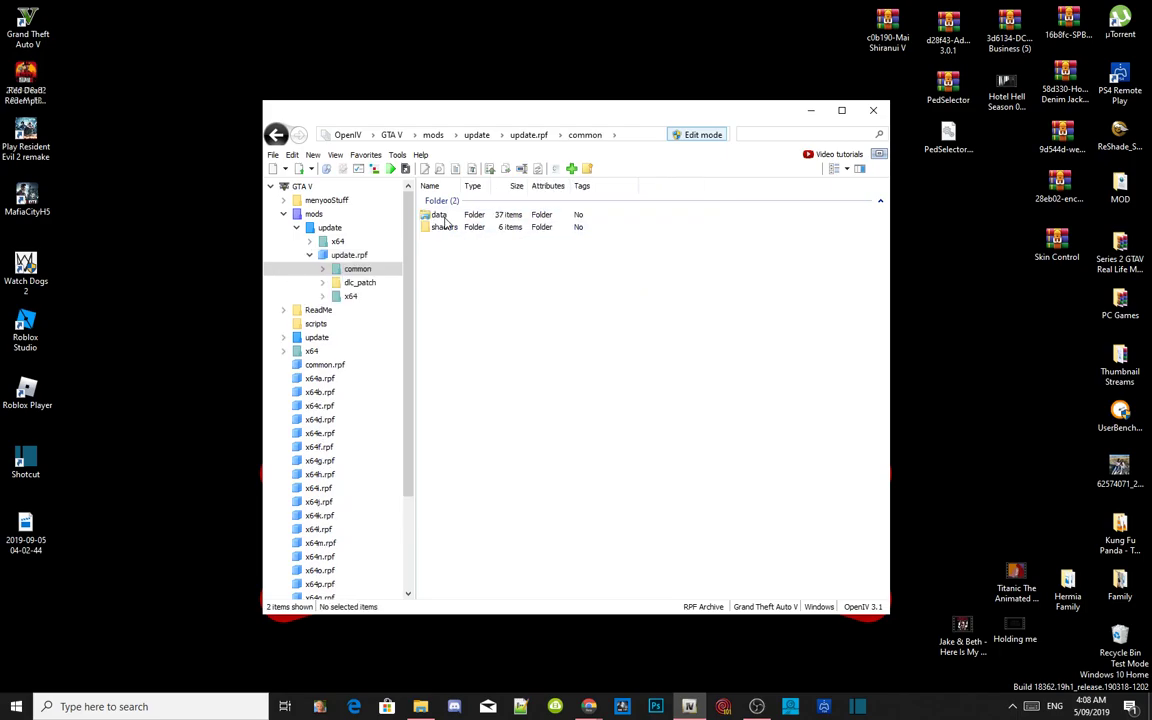
{"action": "double_click", "coordinate": [440, 216]}
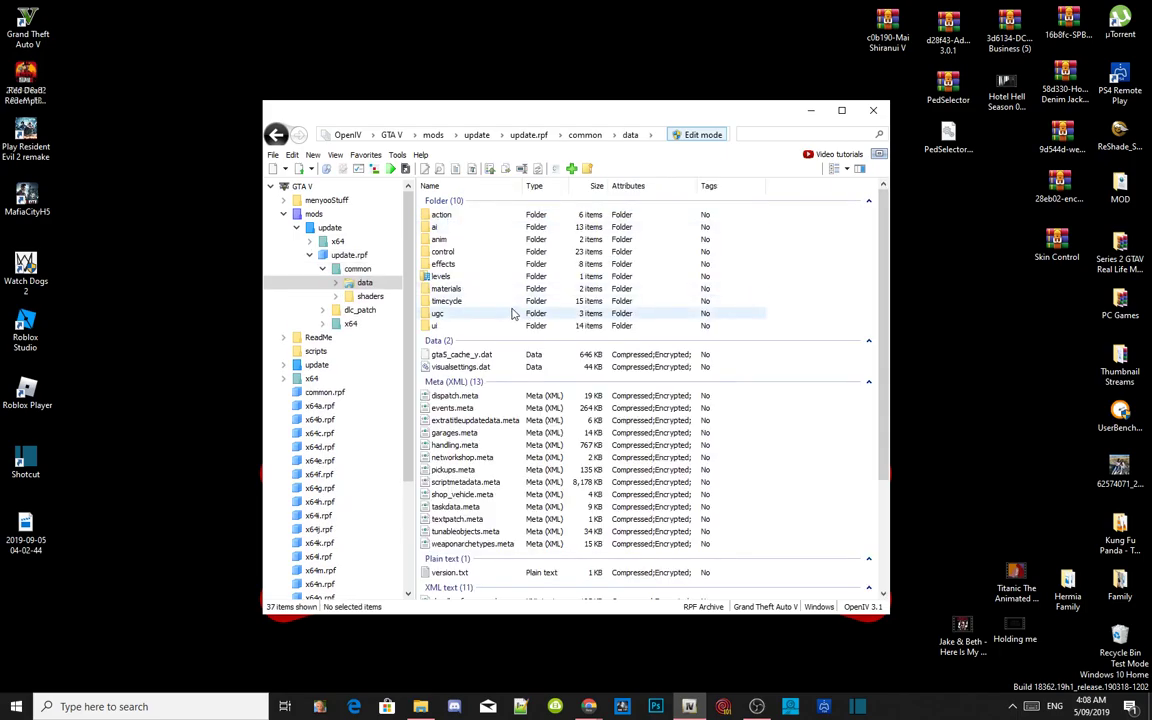
{"action": "scroll", "coordinate": [495, 303], "scroll_direction": "down", "scroll_amount": 4}
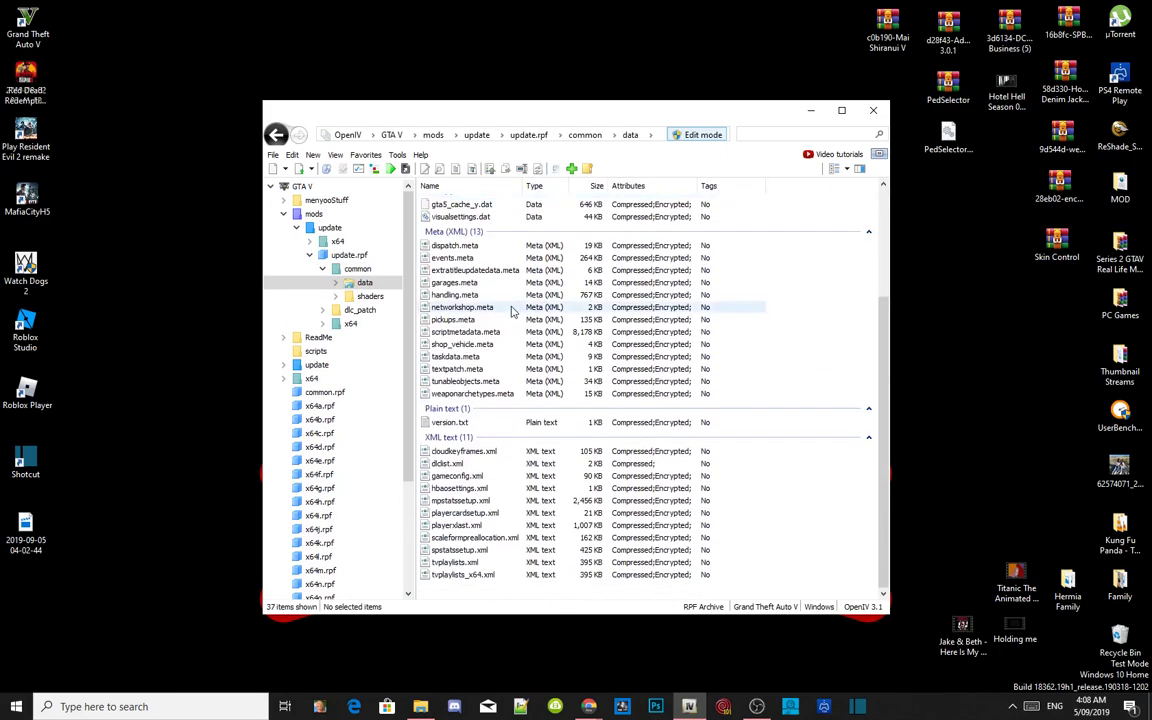
{"action": "right_click", "coordinate": [449, 466]}
{"action": "left_click", "coordinate": [483, 492]}
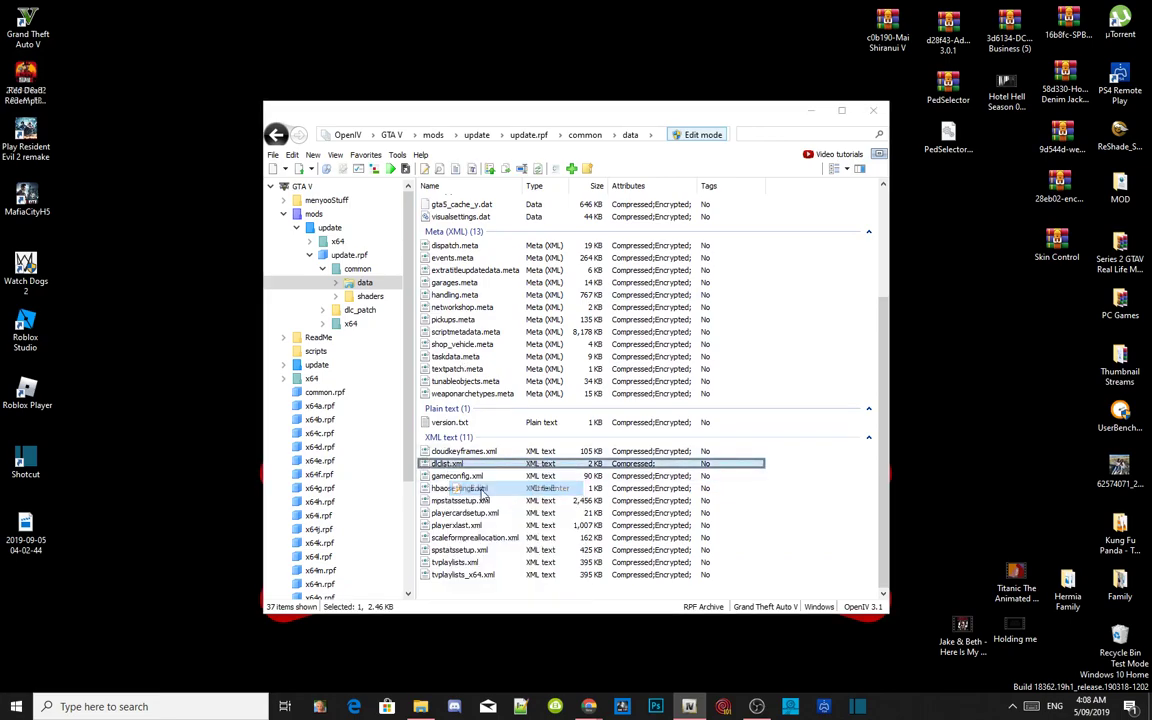
{"action": "scroll", "coordinate": [508, 455], "scroll_direction": "down", "scroll_amount": 8}
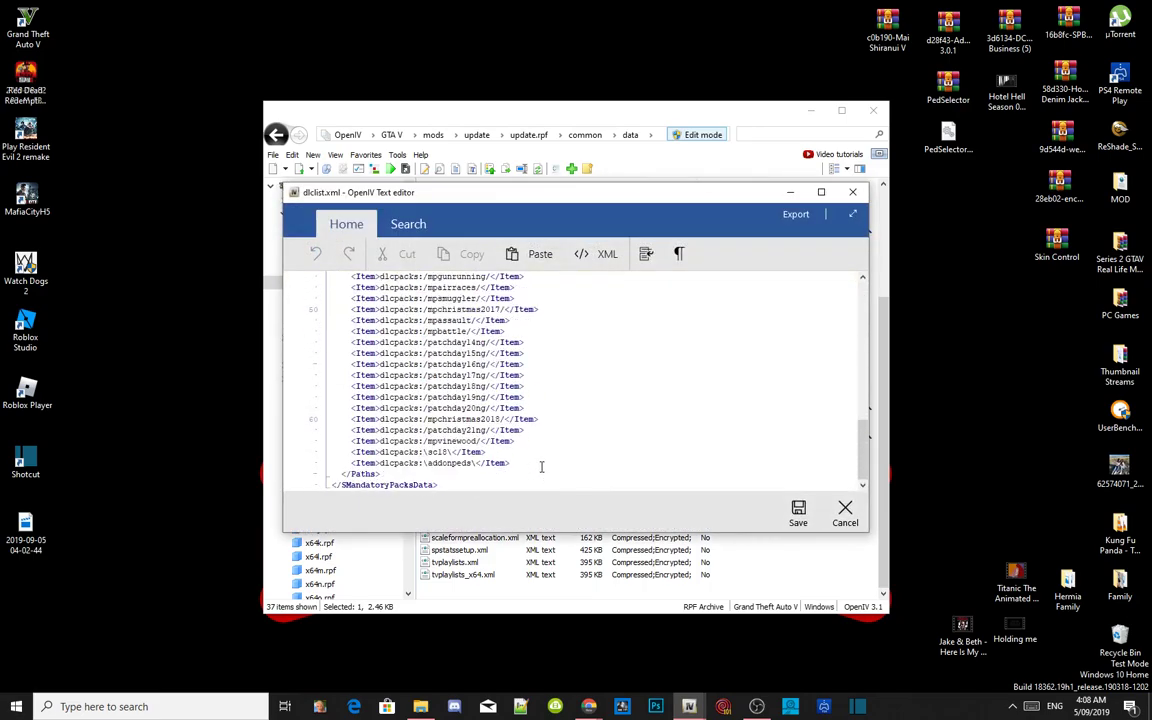
Replace line 64 with the pasted <Item>dlcpacks:\addonpeds\</Item> entry after sc18
{"action": "left_click", "coordinate": [541, 464]}
{"action": "key", "text": "BackSpace"}
{"action": "key", "text": "BackSpace"}
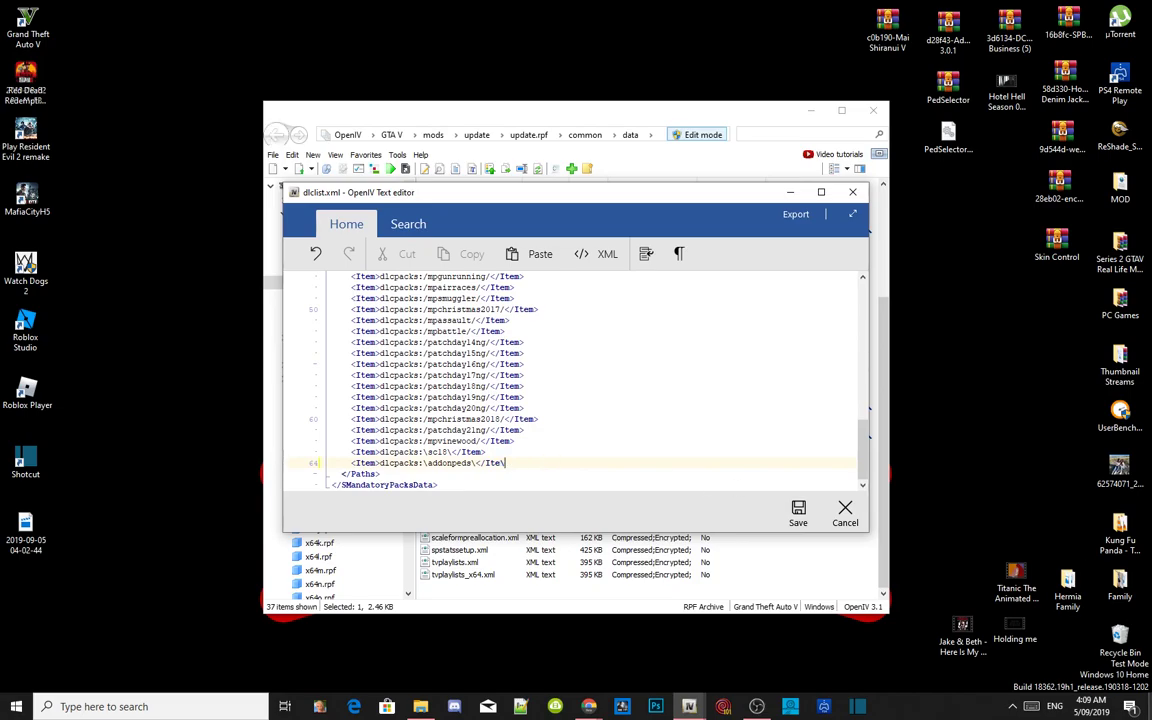
{"action": "key", "text": "BackSpace"}
{"action": "key", "text": "BackSpace"}
{"action": "key", "text": "BackSpace"}
{"action": "key", "text": "BackSpace"}
{"action": "key", "text": "BackSpace"}
{"action": "key", "text": "BackSpace"}
{"action": "key", "text": "BackSpace"}
{"action": "key", "text": "BackSpace"}
{"action": "key", "text": "BackSpace"}
{"action": "key", "text": "BackSpace"}
{"action": "key", "text": "BackSpace"}
{"action": "key", "text": "BackSpace"}
{"action": "key", "text": "BackSpace"}
{"action": "key", "text": "BackSpace"}
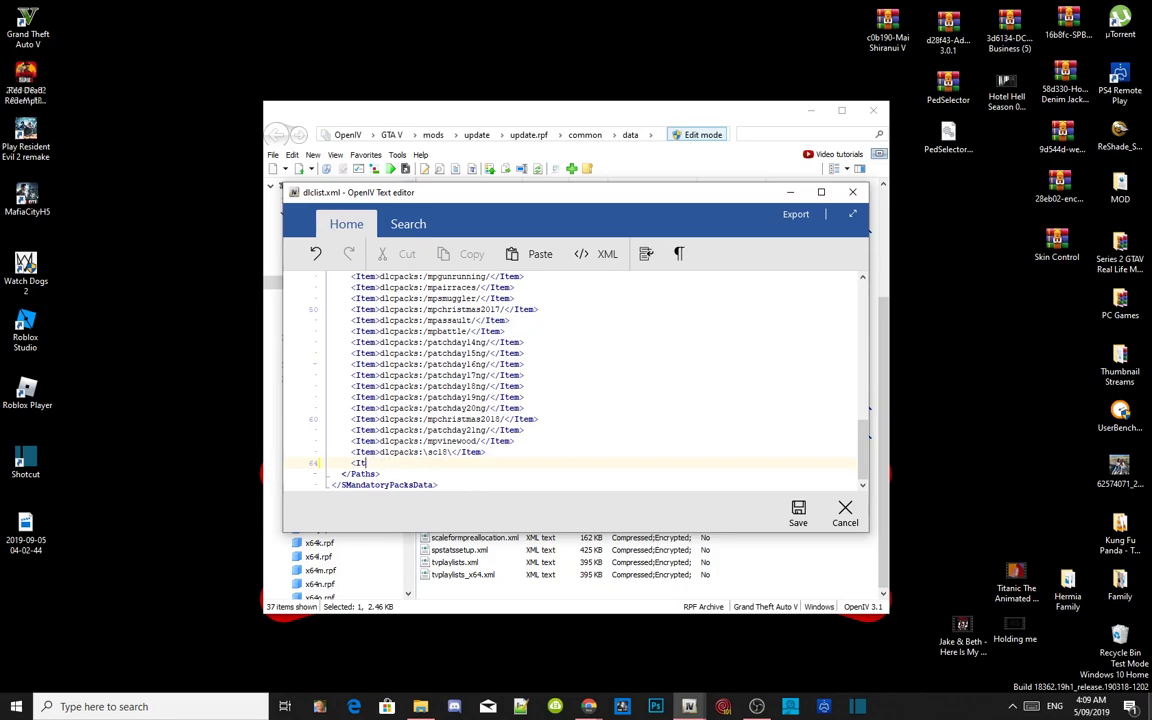
{"action": "key", "text": "BackSpace"}
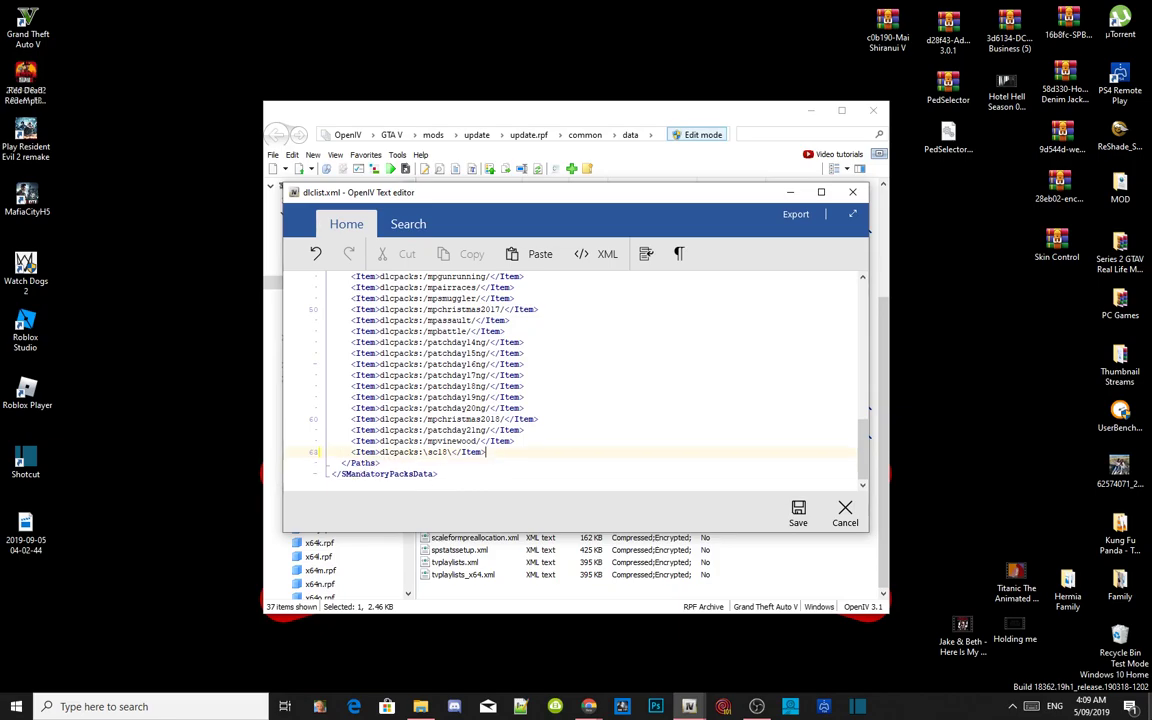
{"action": "key", "text": "Return"}
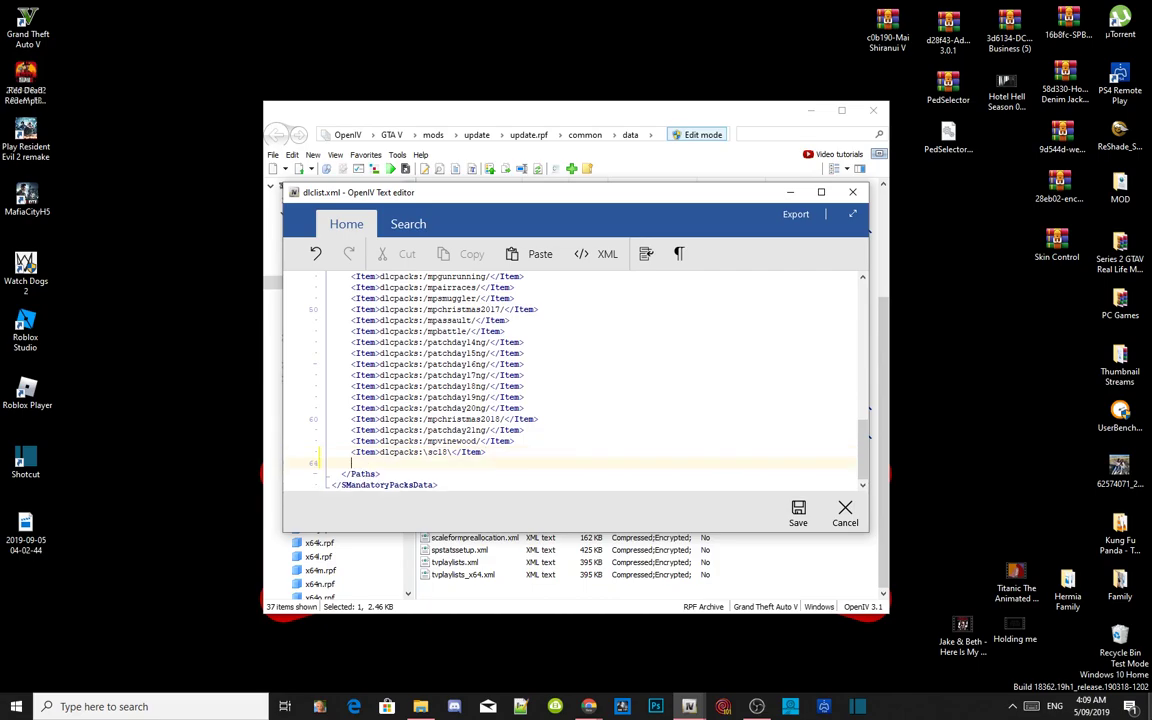
{"action": "type", "text": "<Item>dlcpacks:\\addonpeds\\</Item>"}
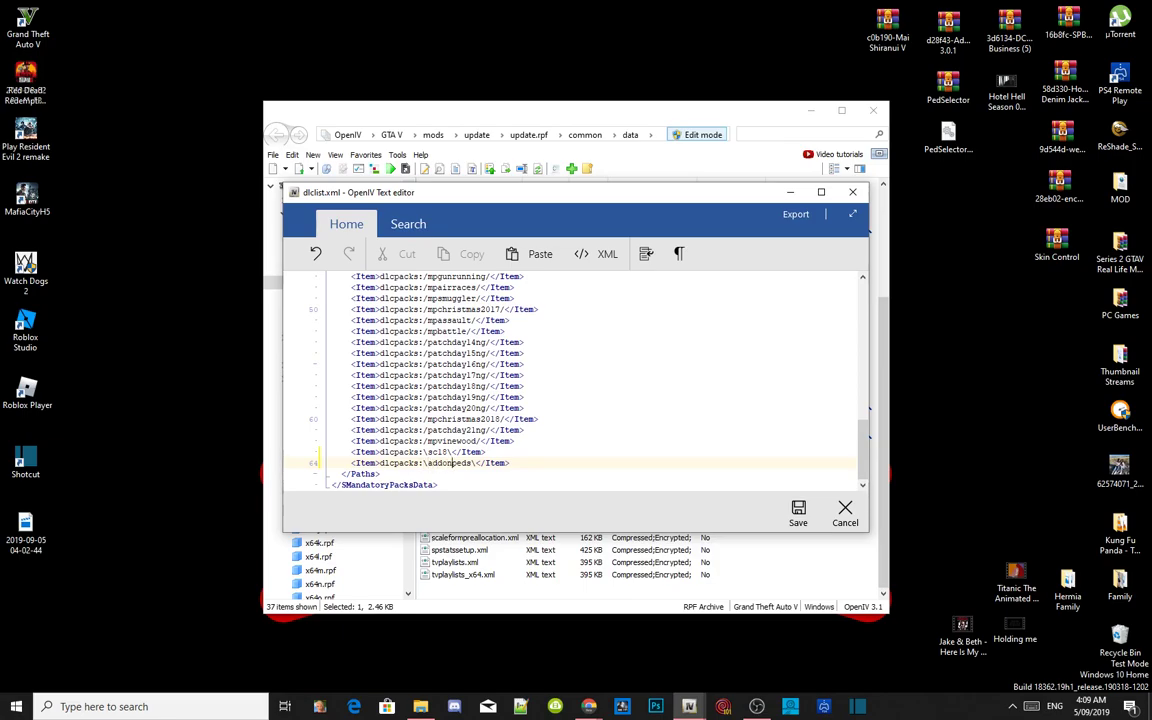
{"action": "left_click", "coordinate": [476, 463]}
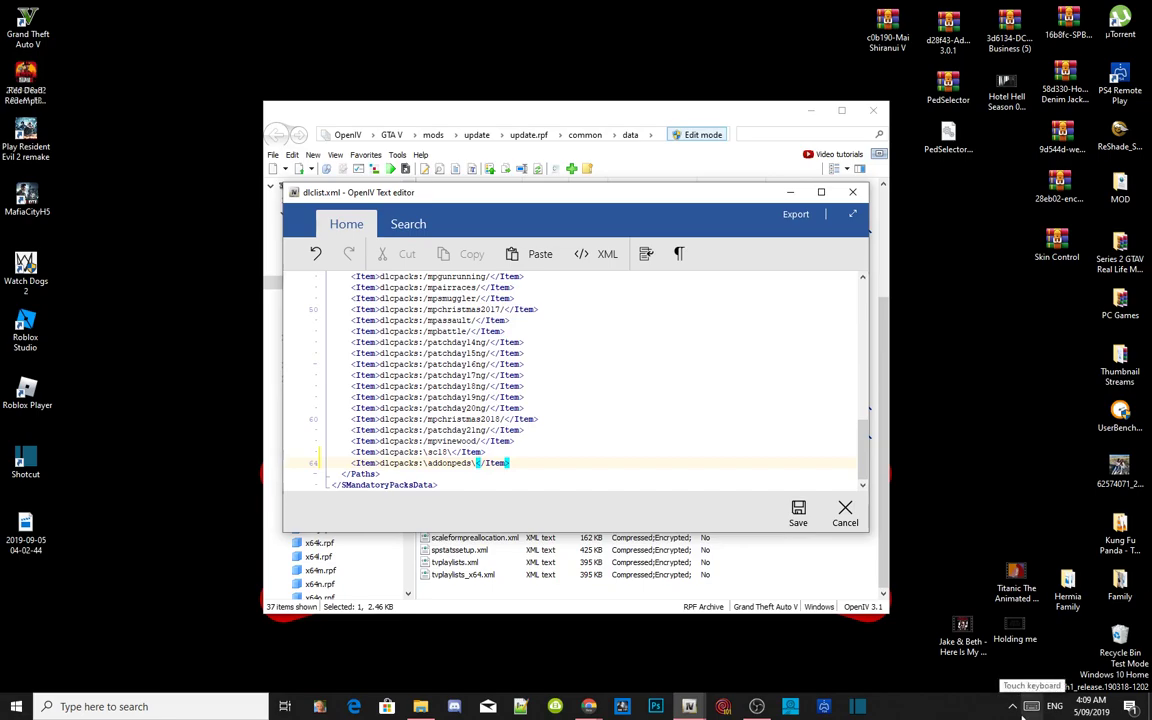
Save dlclist.xml, verify the addonpeds entry in the viewer, and turn edit mode off
{"action": "left_click", "coordinate": [798, 515]}
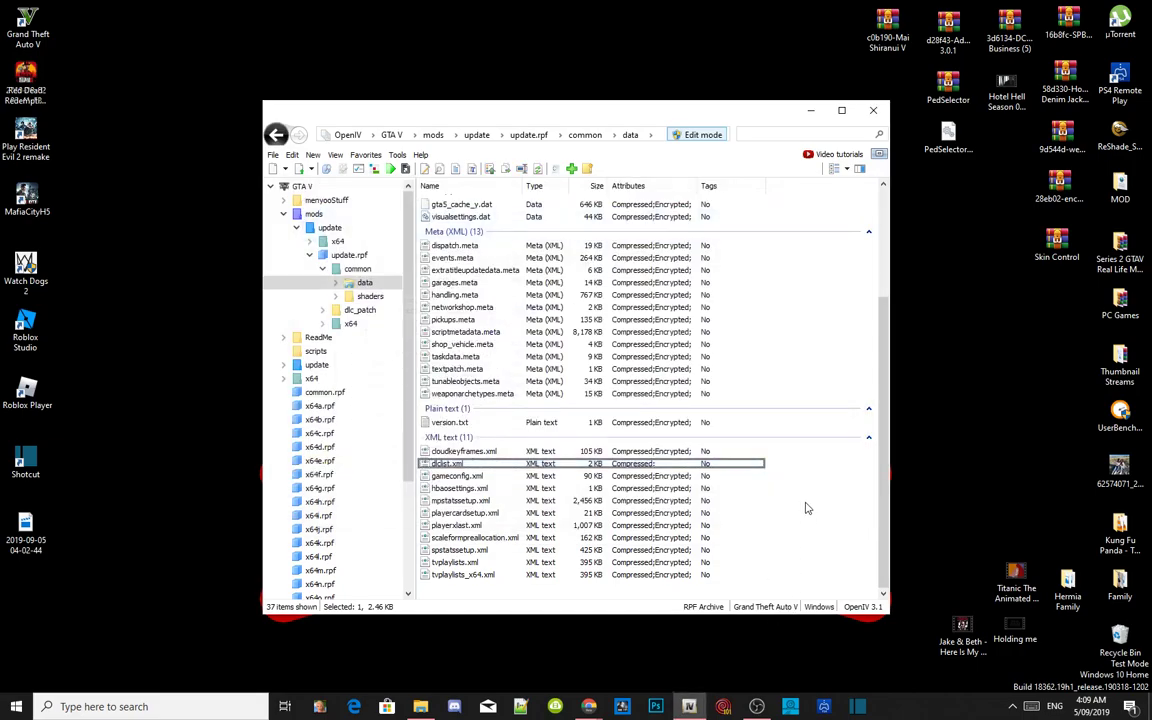
{"action": "double_click", "coordinate": [447, 465]}
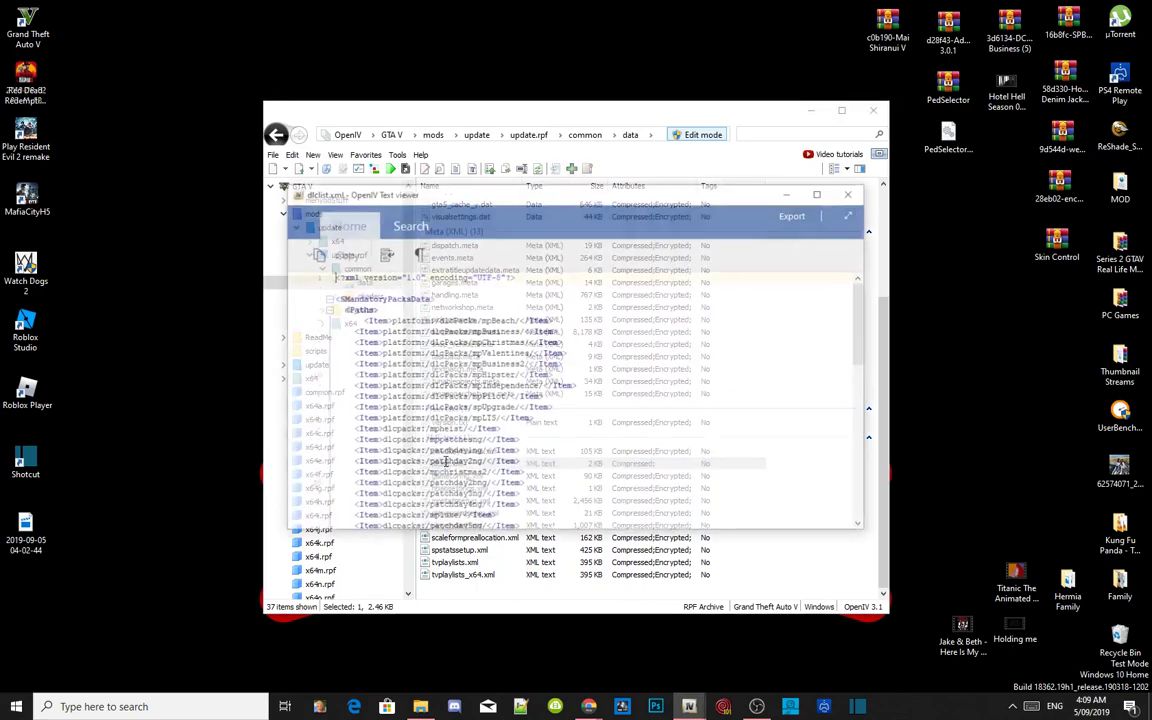
{"action": "scroll", "coordinate": [484, 452], "scroll_direction": "down", "scroll_amount": 5}
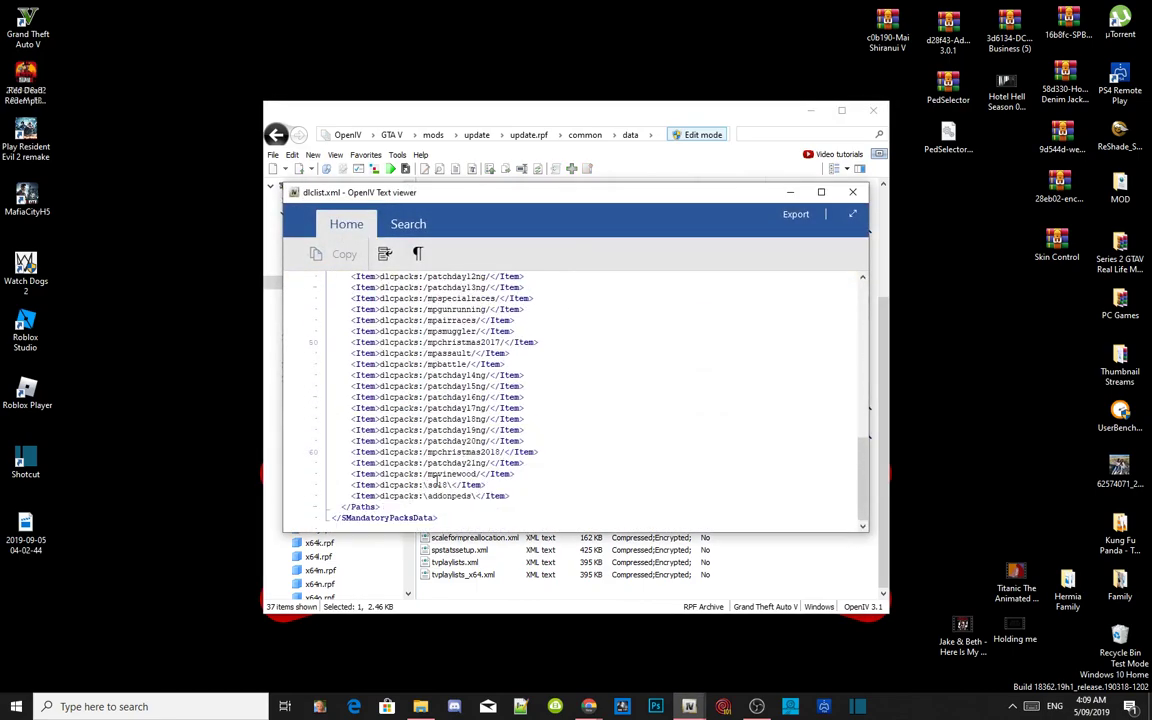
{"action": "left_click", "coordinate": [852, 194]}
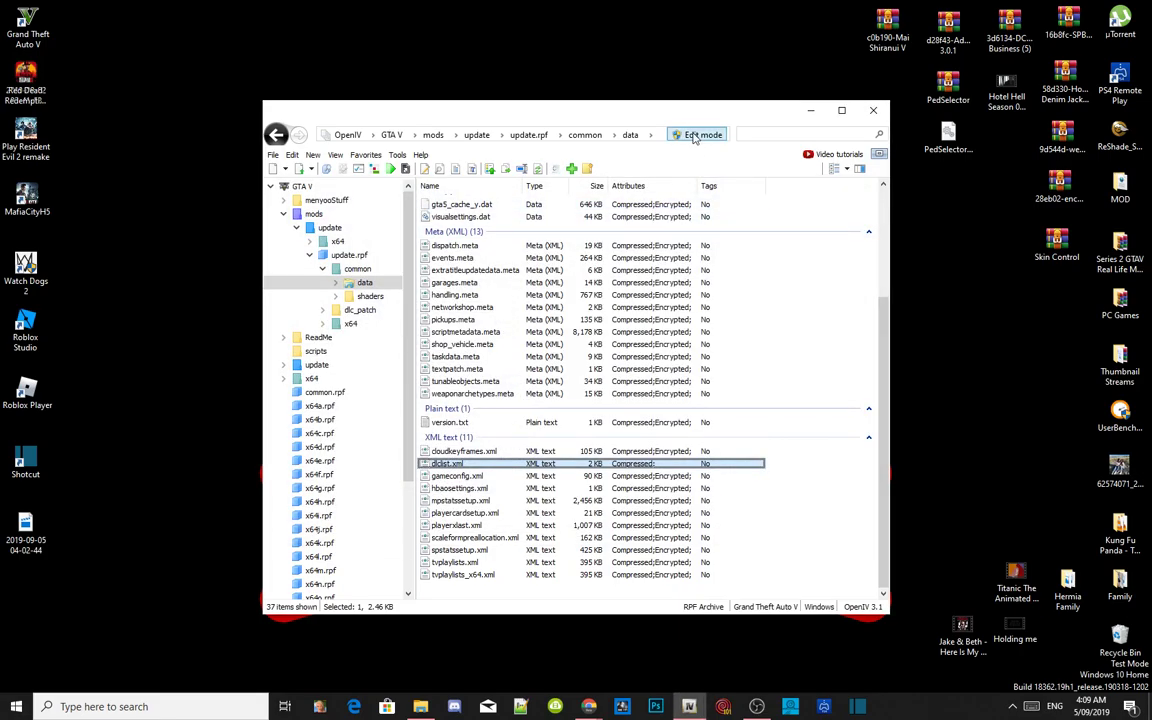
{"action": "left_click", "coordinate": [695, 134]}
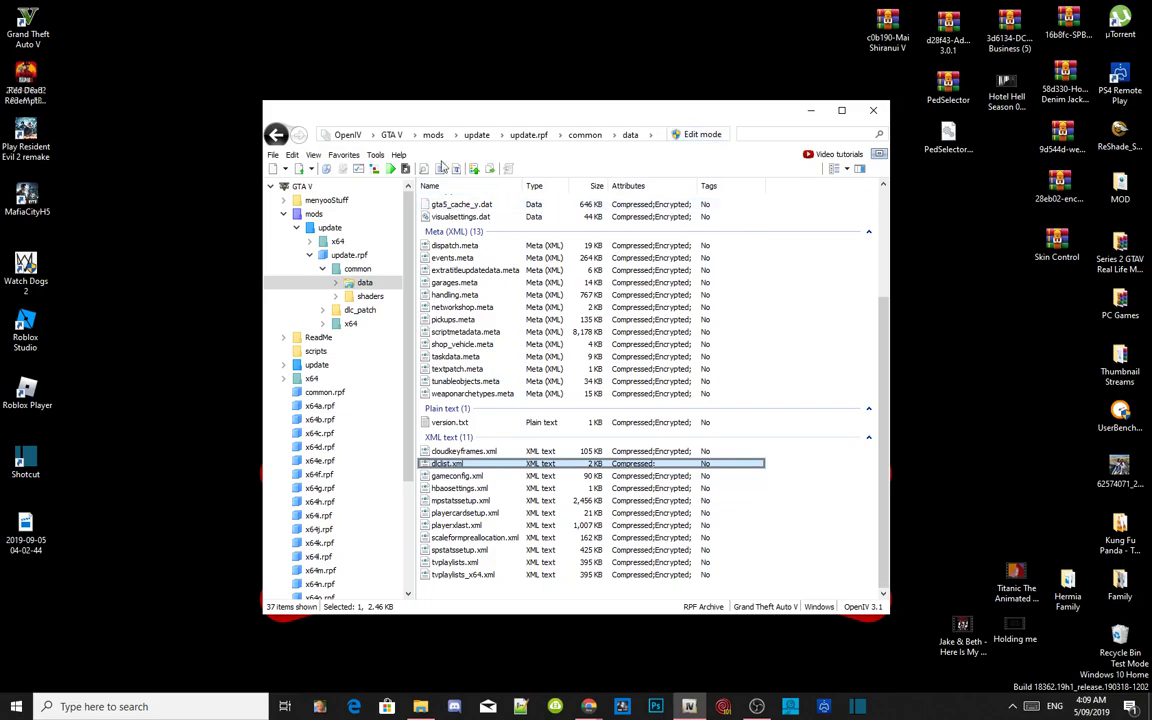
Go back to the Grand Theft Auto V root and re-enable edit mode, accepting the warning
{"action": "left_click", "coordinate": [391, 134]}
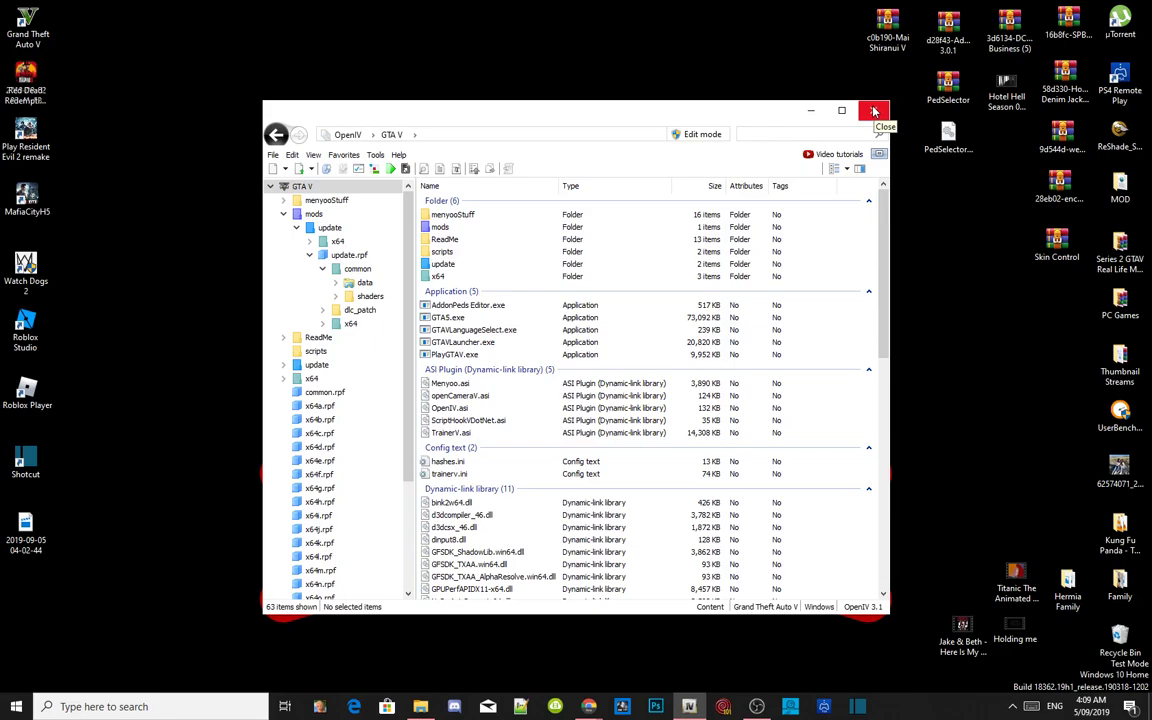
{"action": "left_click", "coordinate": [703, 136]}
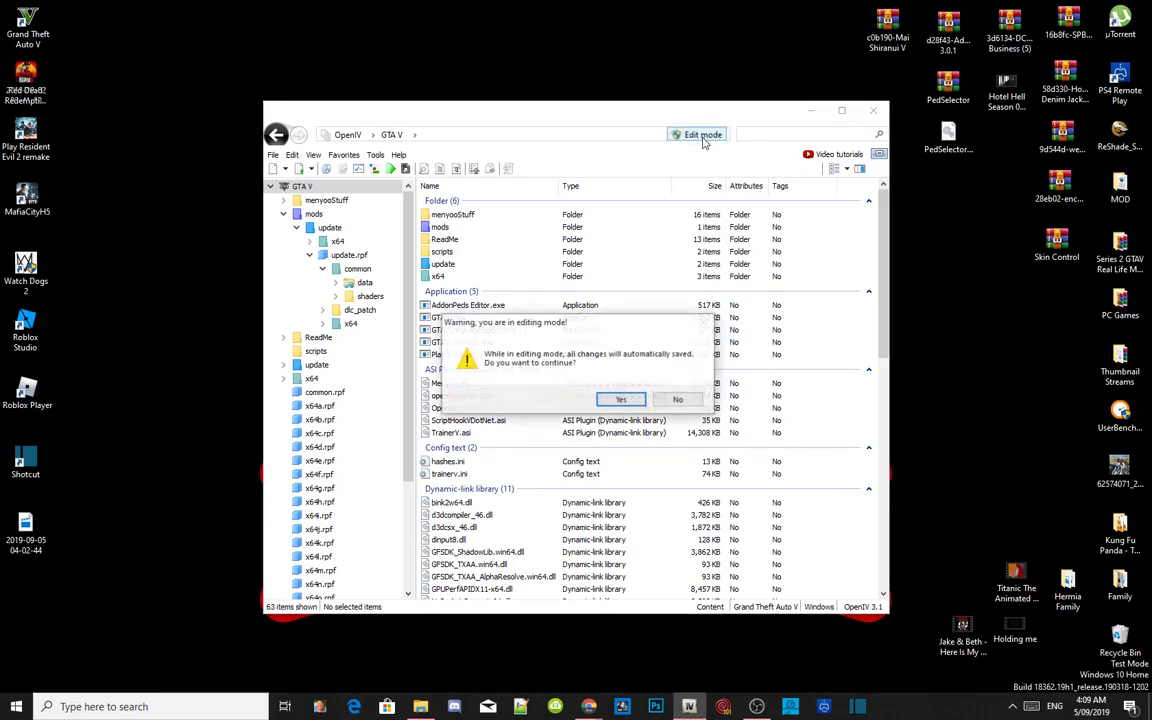
{"action": "left_click", "coordinate": [625, 399]}
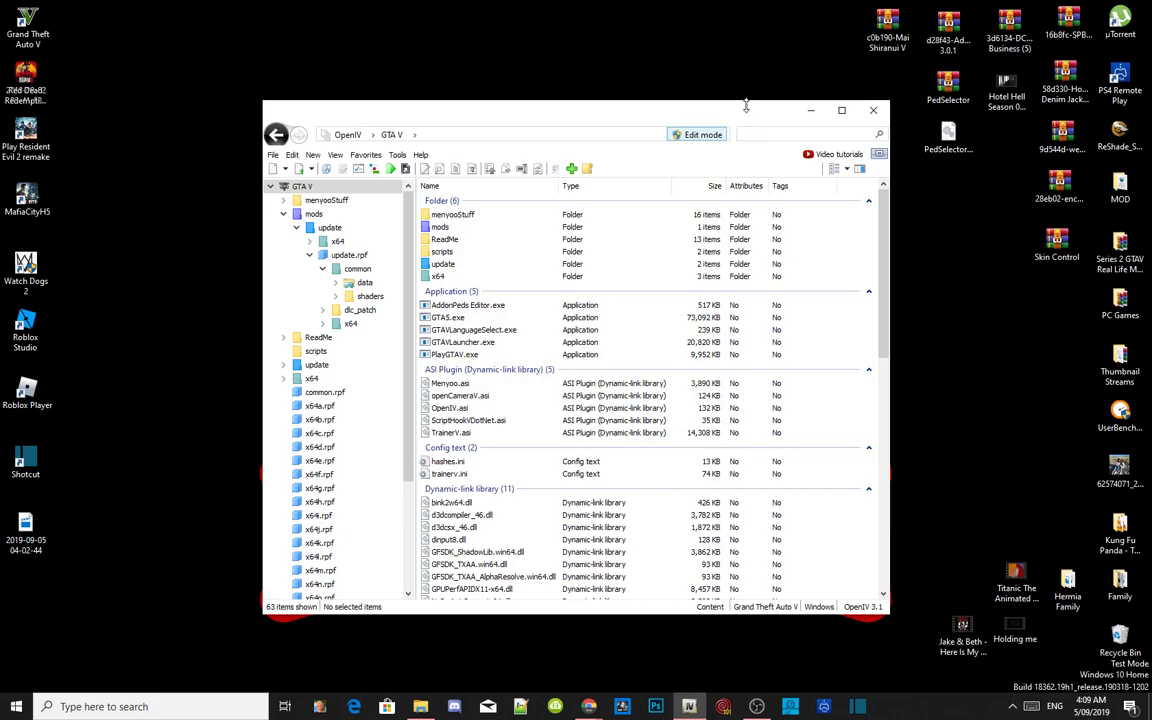
{"action": "left_click_drag", "start_coordinate": [745, 114], "coordinate": [592, 73]}
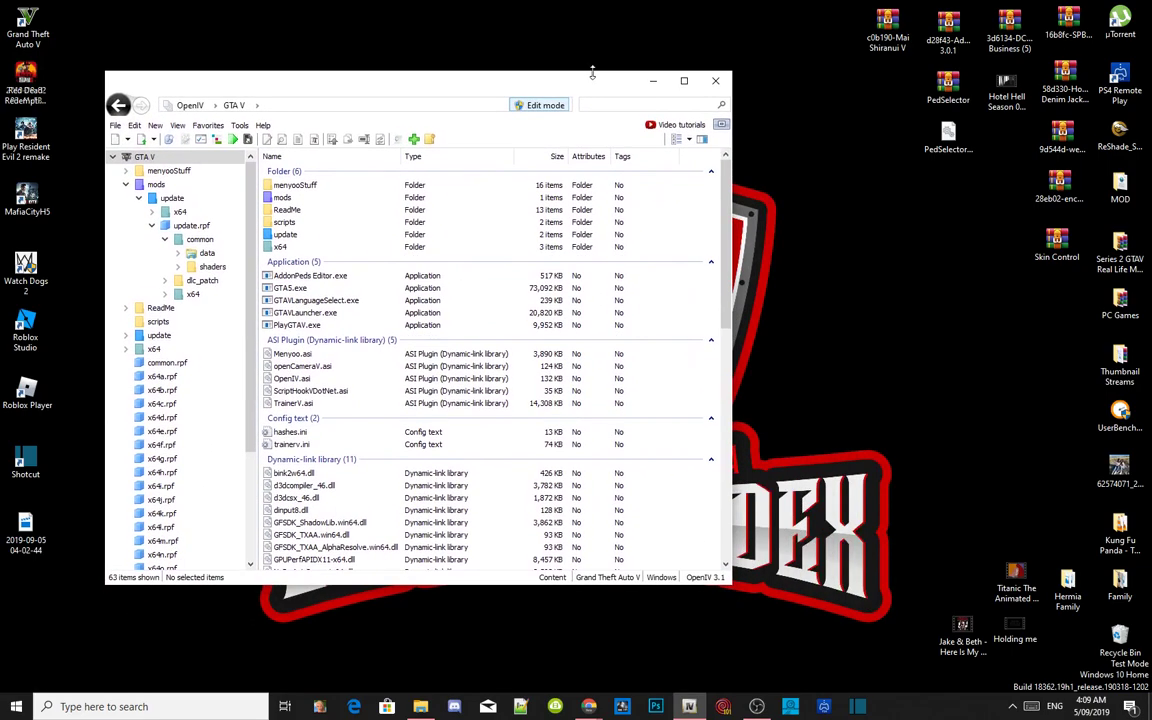
Open the Mai Shiranui V archive's Korean Style Custom folder and preview its JPG image
{"action": "double_click", "coordinate": [898, 46]}
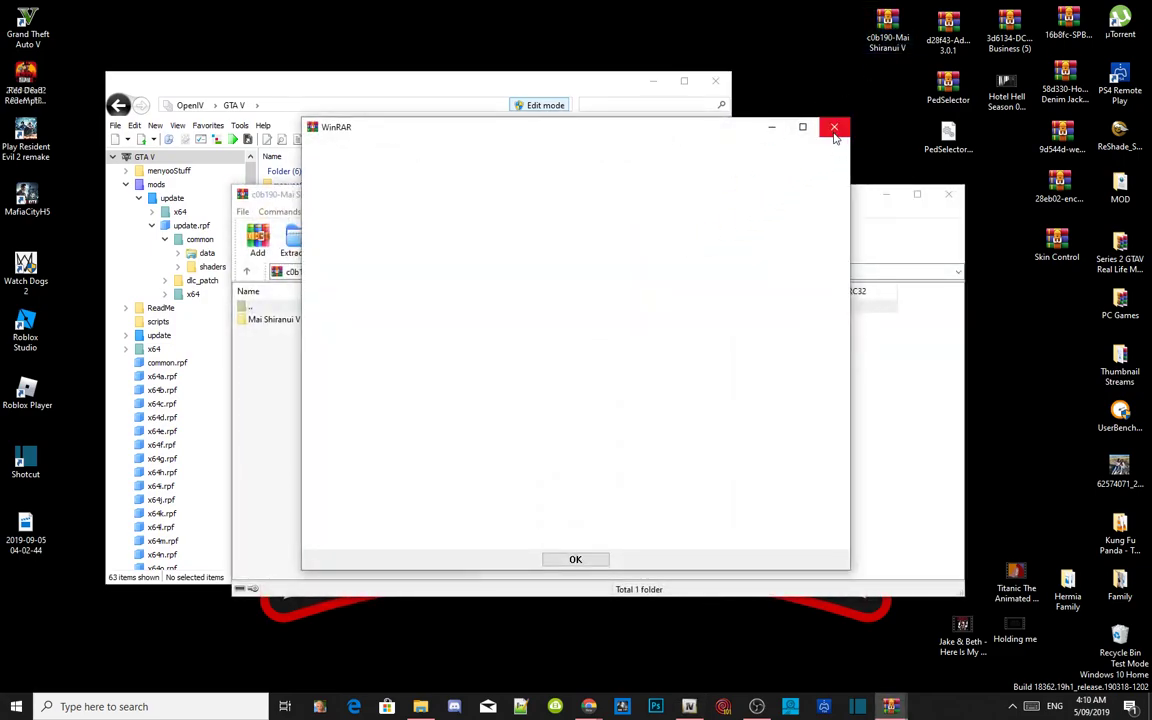
{"action": "left_click", "coordinate": [834, 132]}
{"action": "left_click_drag", "start_coordinate": [342, 188], "coordinate": [919, 115]}
{"action": "double_click", "coordinate": [853, 240]}
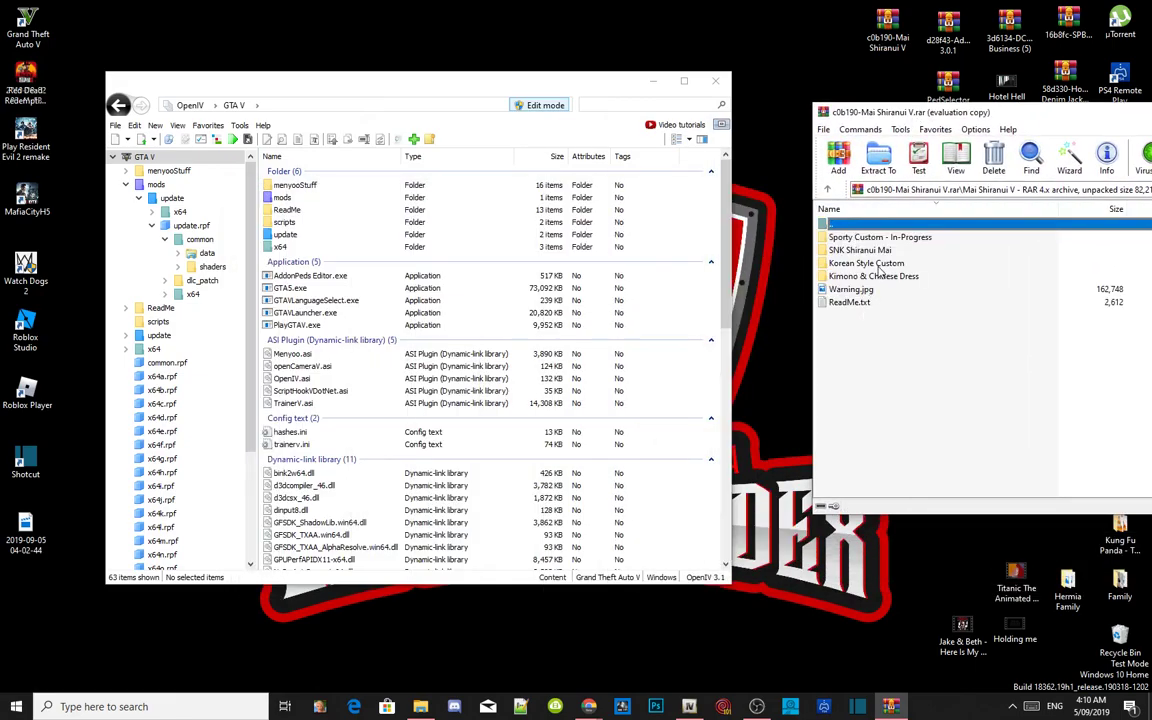
{"action": "double_click", "coordinate": [881, 275]}
{"action": "double_click", "coordinate": [830, 238]}
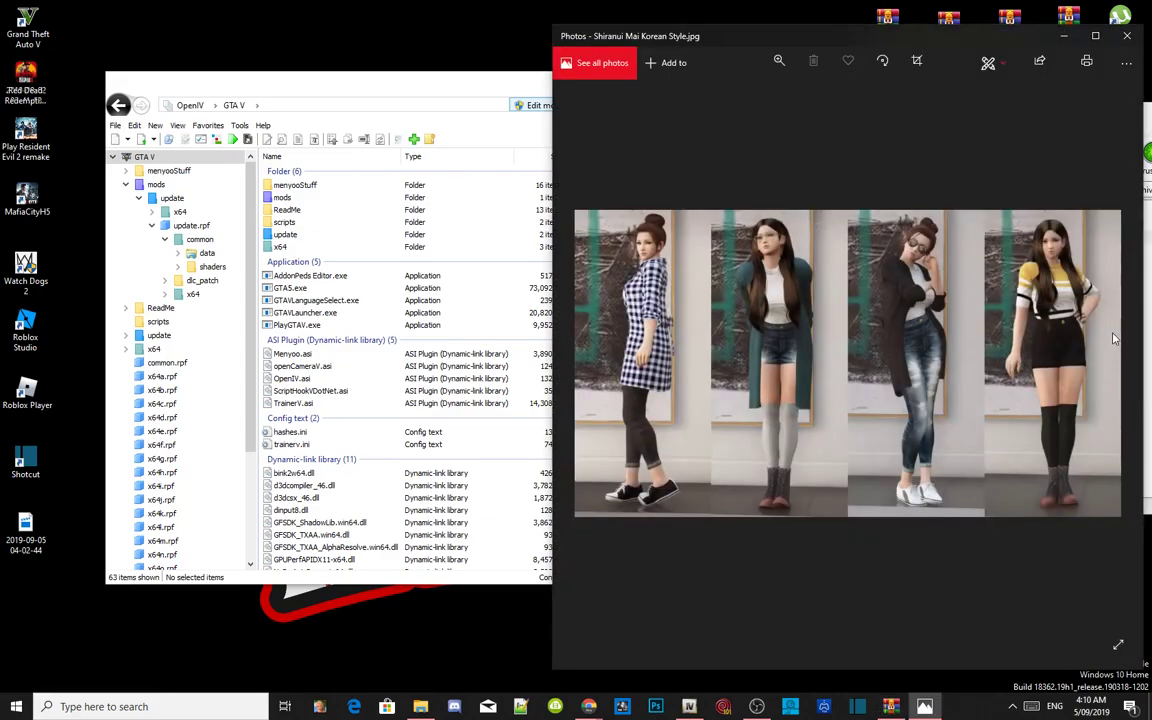
{"action": "left_click", "coordinate": [1127, 35]}
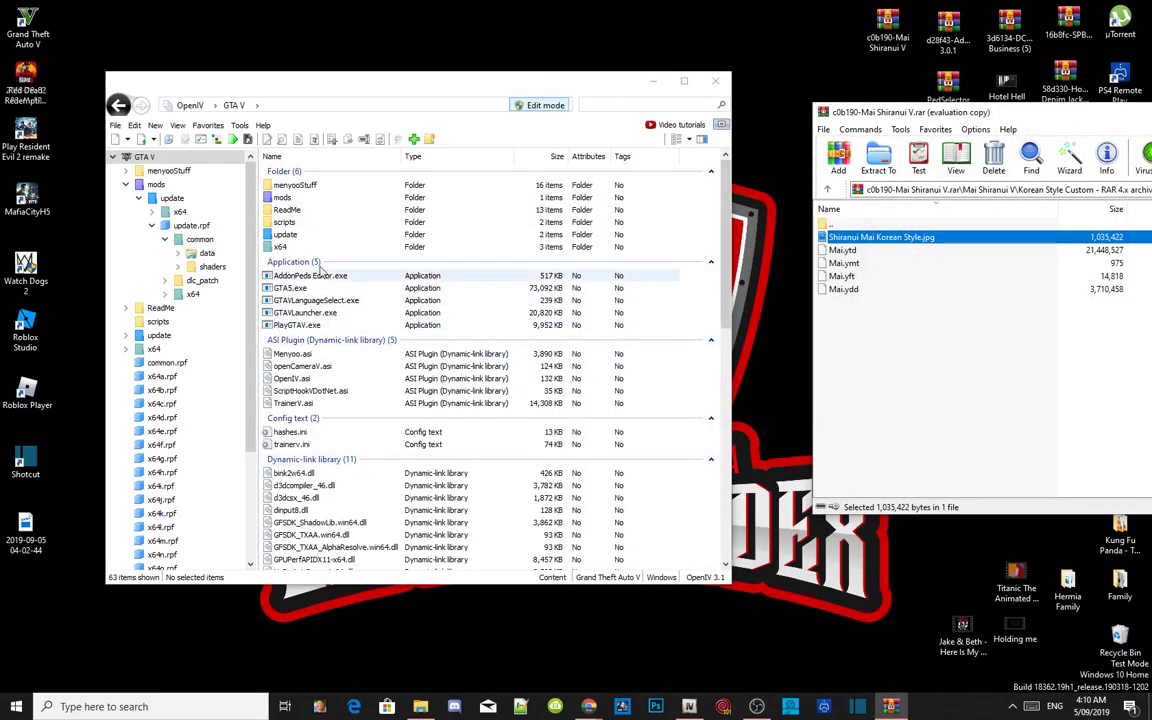
Navigate to mods\update\x64\dlcpacks\addonpeds\dlc.rpf\peds.rpf
{"action": "double_click", "coordinate": [283, 198]}
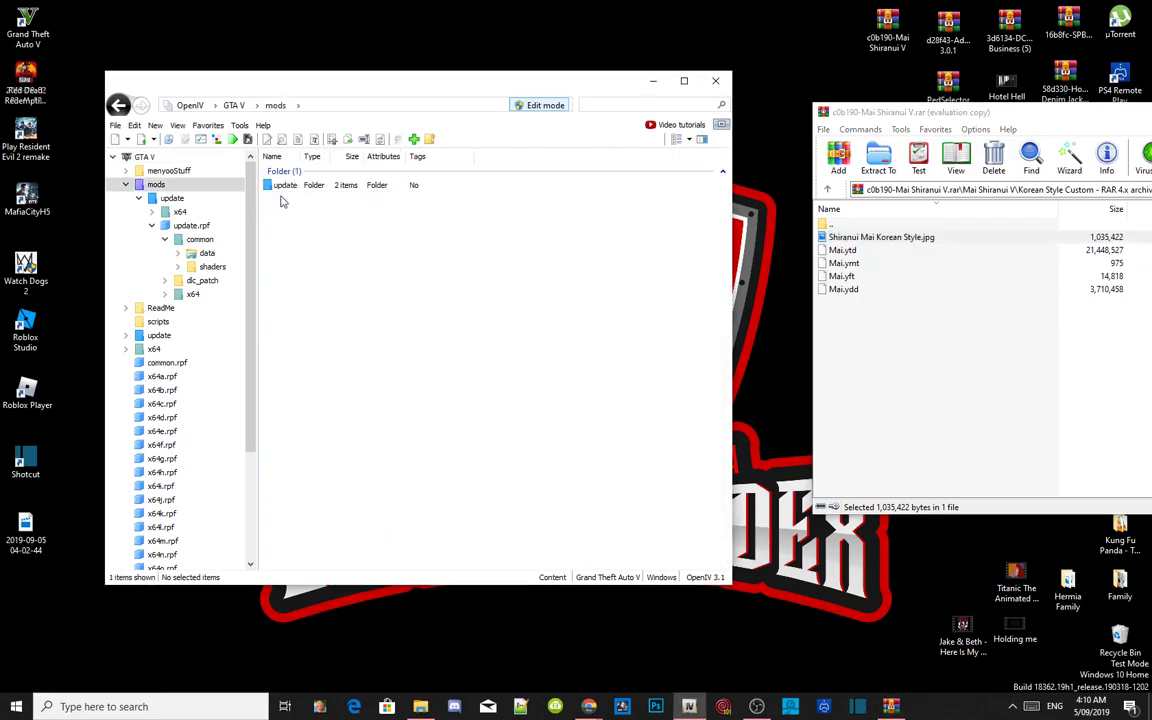
{"action": "double_click", "coordinate": [283, 186]}
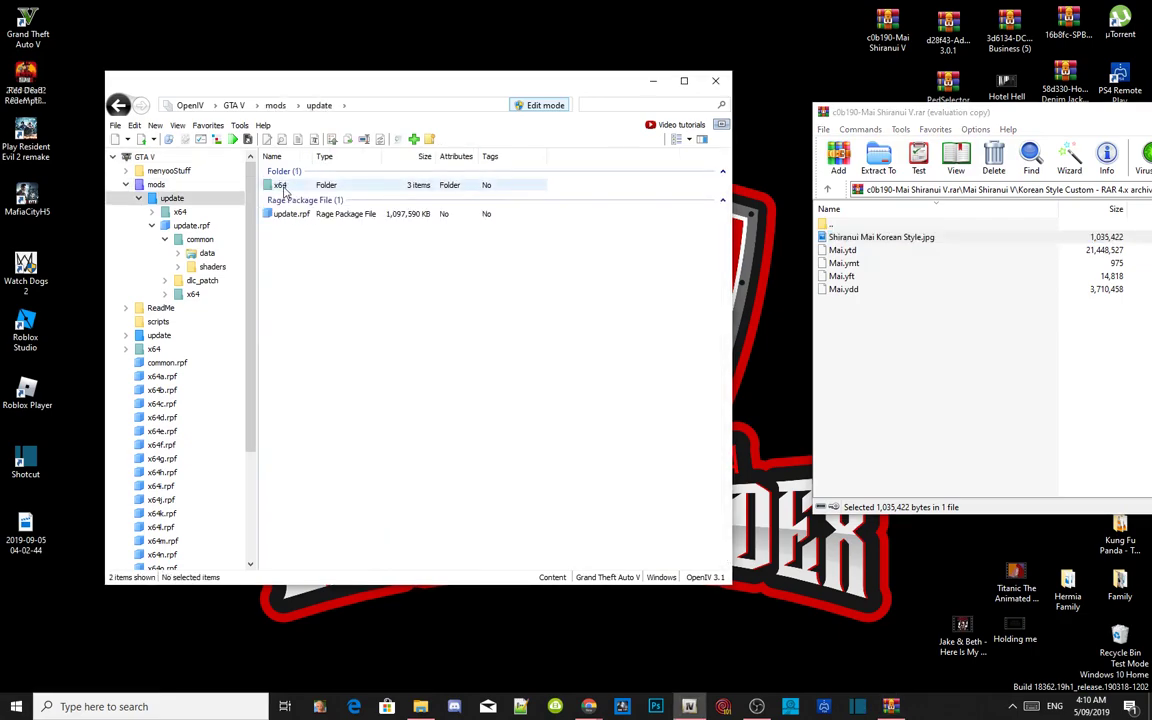
{"action": "double_click", "coordinate": [281, 186]}
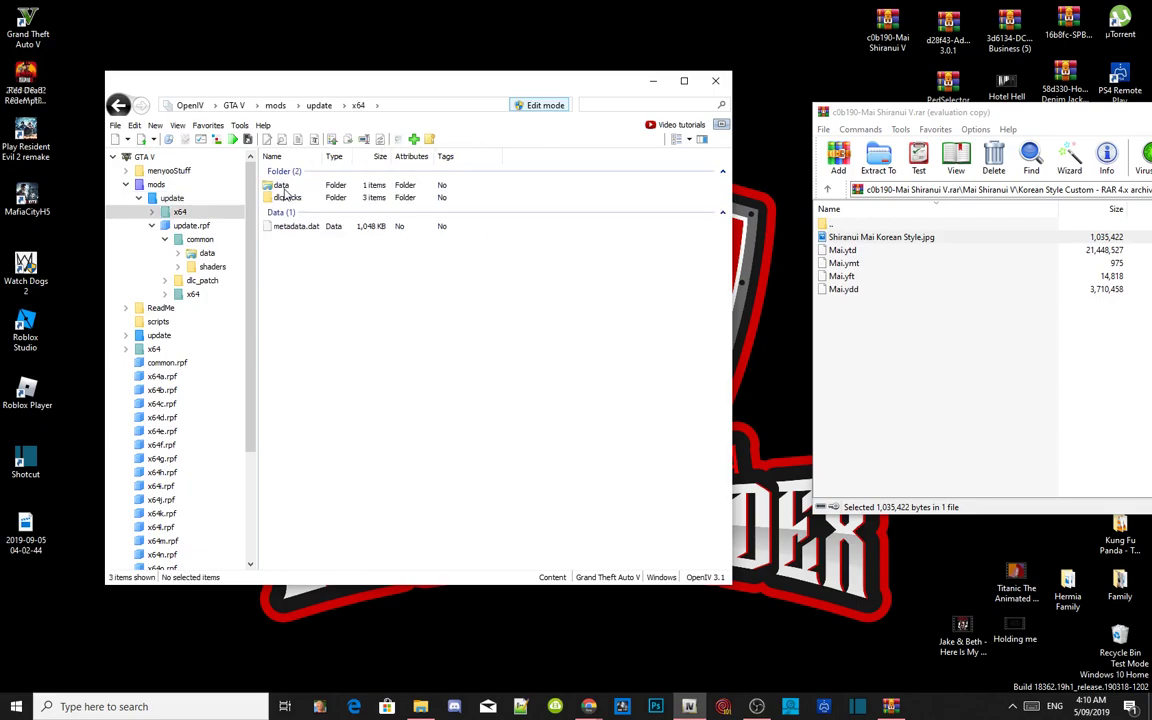
{"action": "double_click", "coordinate": [287, 198]}
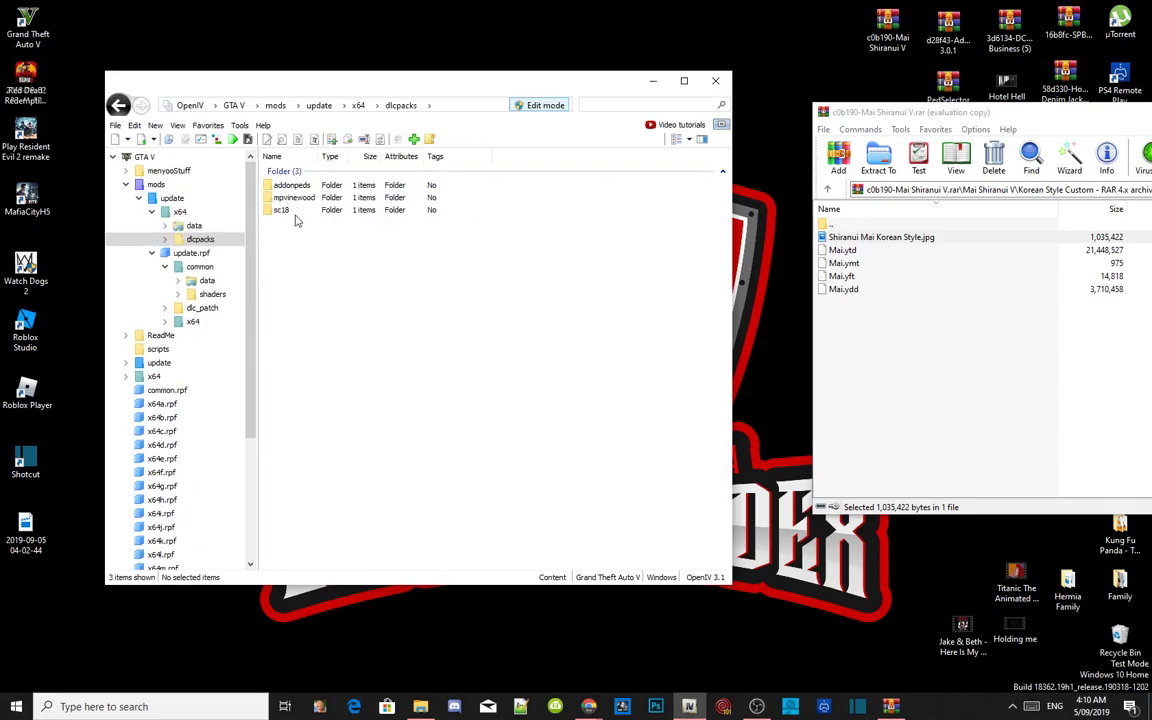
{"action": "left_click", "coordinate": [312, 186]}
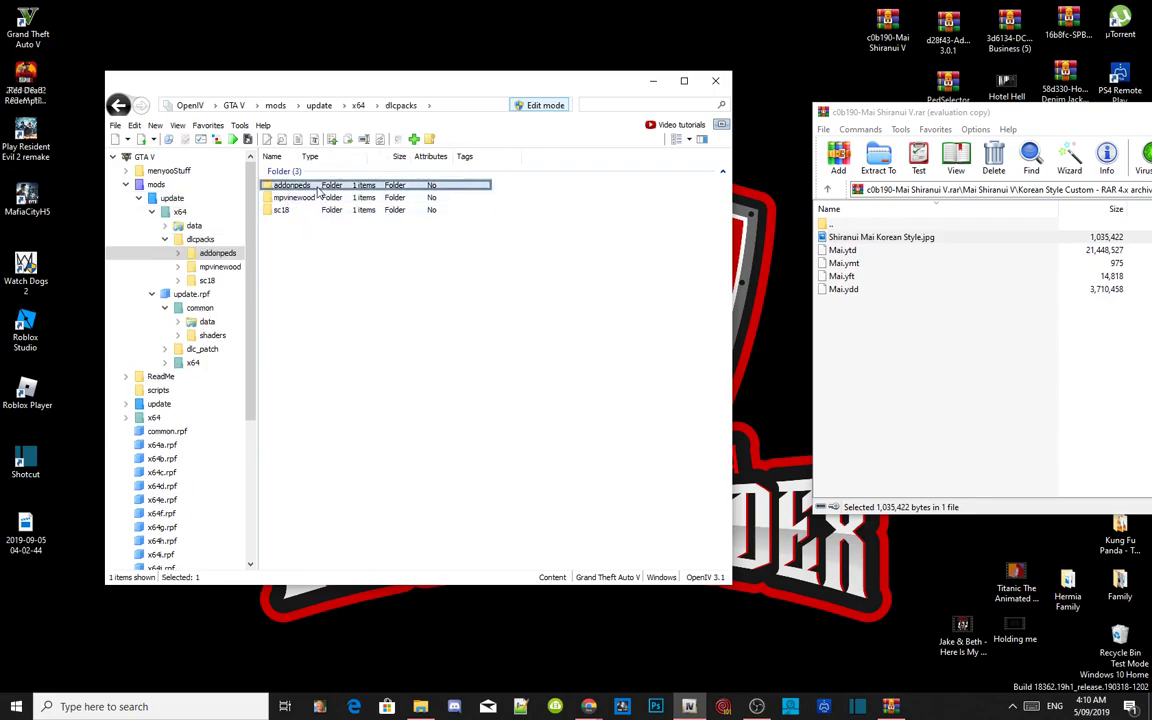
{"action": "right_click", "coordinate": [318, 193]}
{"action": "left_click", "coordinate": [326, 197]}
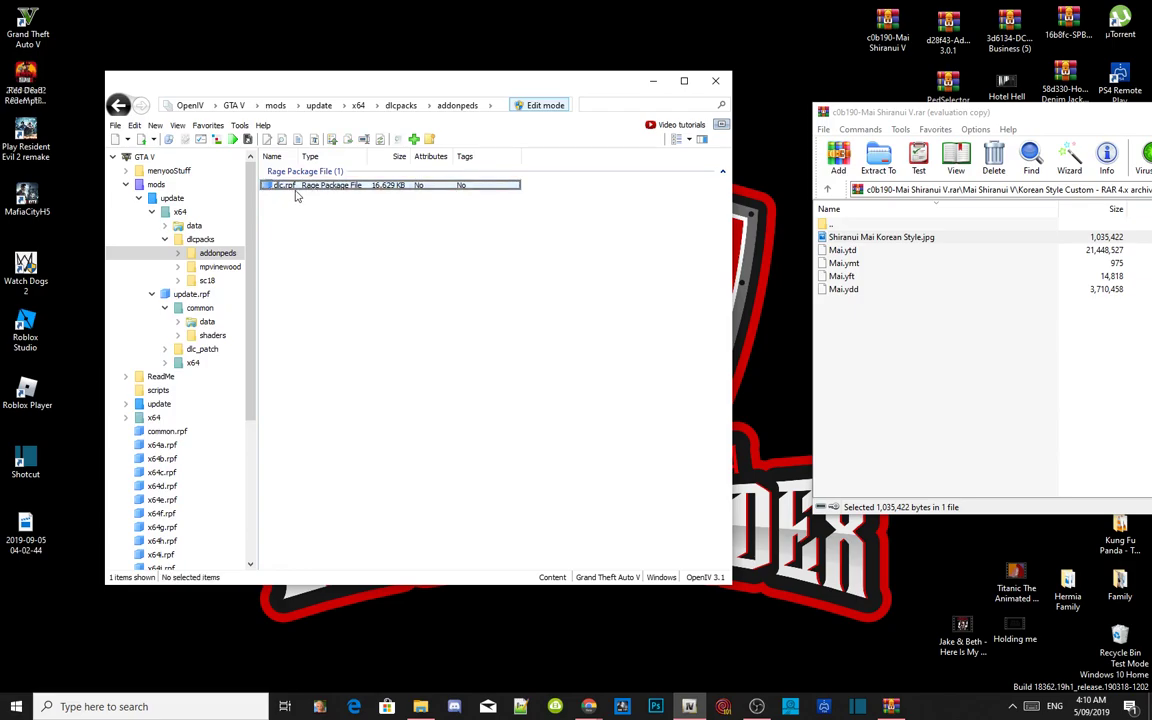
{"action": "double_click", "coordinate": [290, 186]}
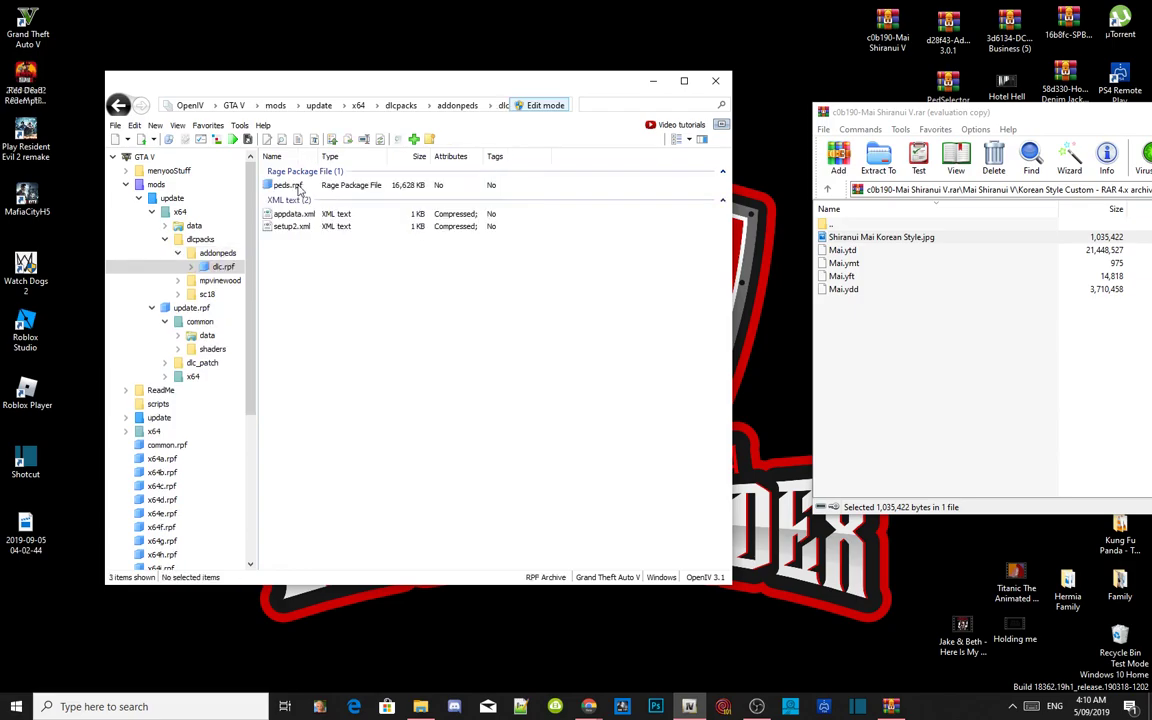
{"action": "double_click", "coordinate": [290, 187]}
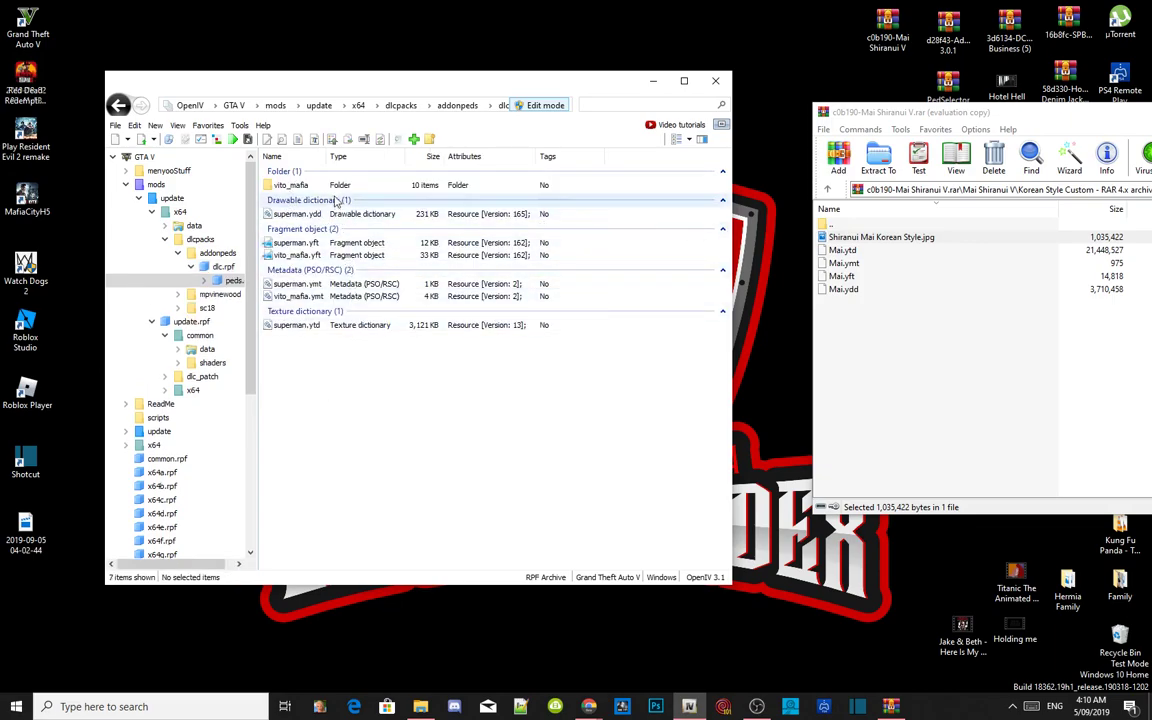
Delete all seven superman and vito_mafia items from peds.rpf
{"action": "left_click_drag", "start_coordinate": [403, 410], "coordinate": [331, 186]}
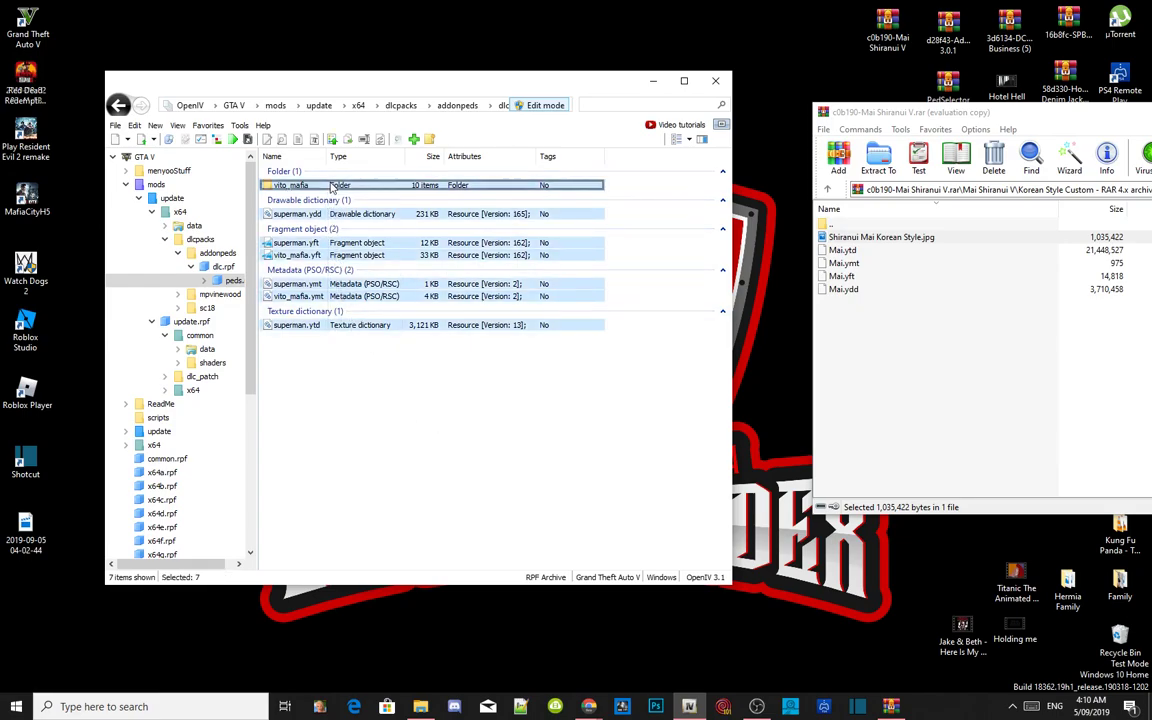
{"action": "right_click", "coordinate": [332, 185]}
{"action": "left_click", "coordinate": [362, 316]}
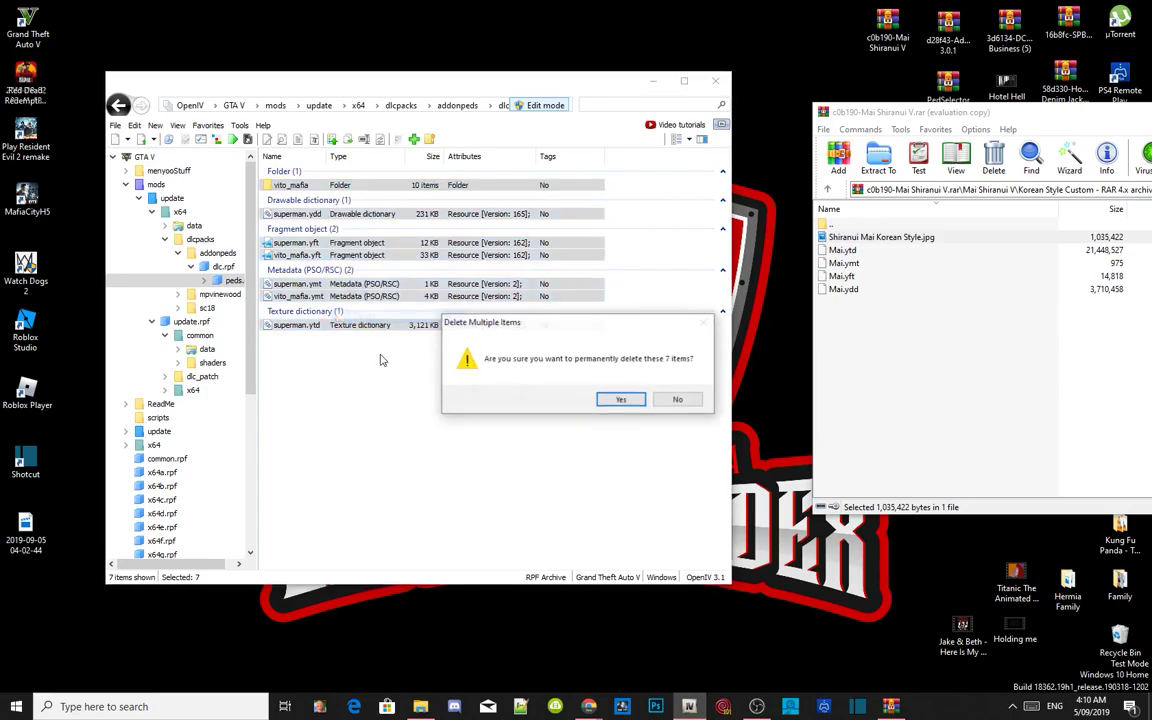
{"action": "left_click", "coordinate": [621, 400]}
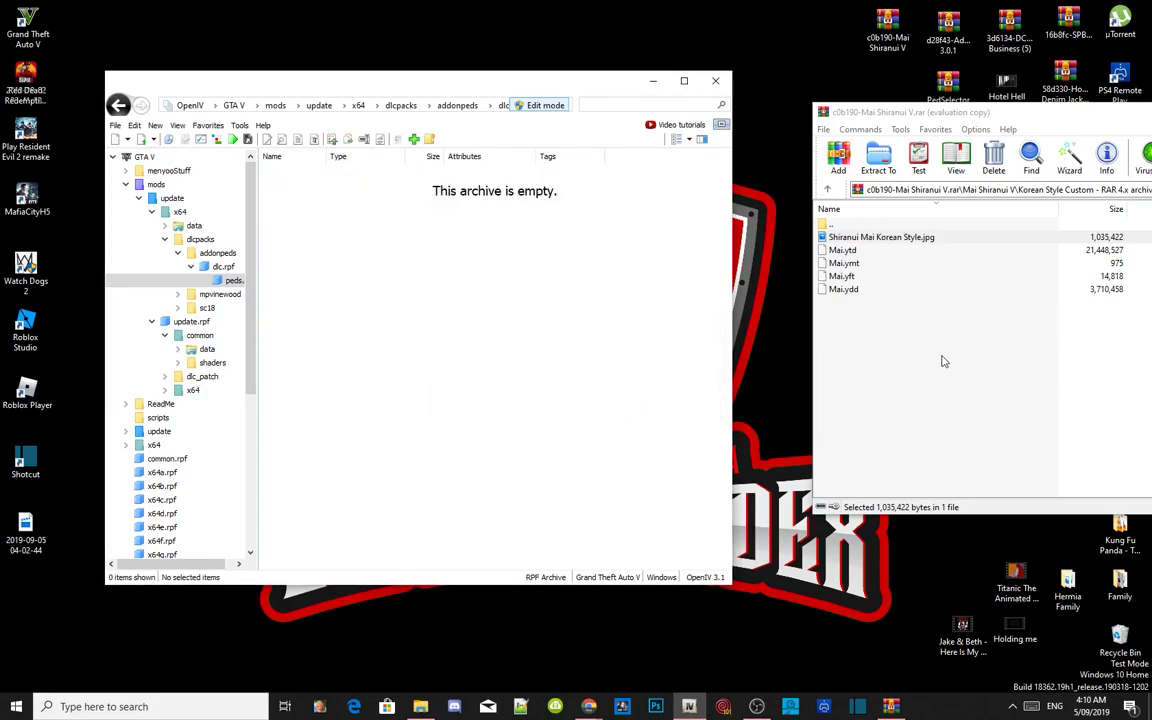
Copy Mai.ytd, Mai.ymt, Mai.yft and Mai.ydd into peds.rpf
{"action": "left_click_drag", "start_coordinate": [907, 361], "coordinate": [852, 257]}
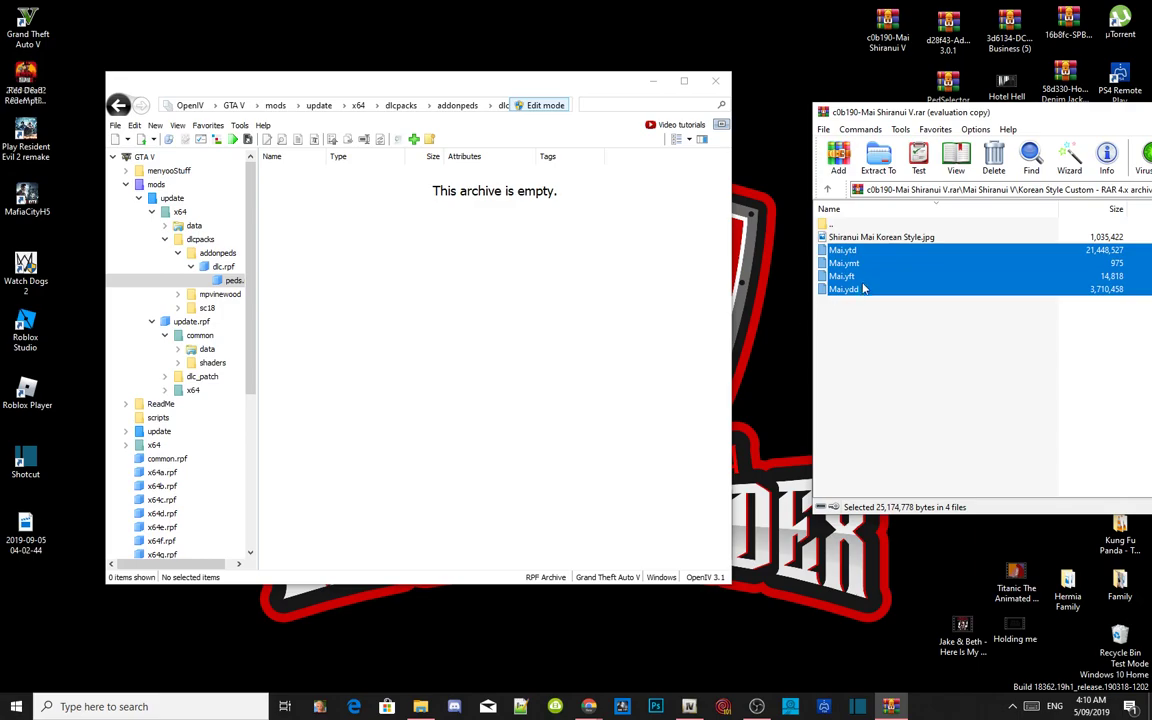
{"action": "left_click_drag", "start_coordinate": [853, 262], "coordinate": [365, 237]}
{"action": "left_click", "coordinate": [440, 424]}
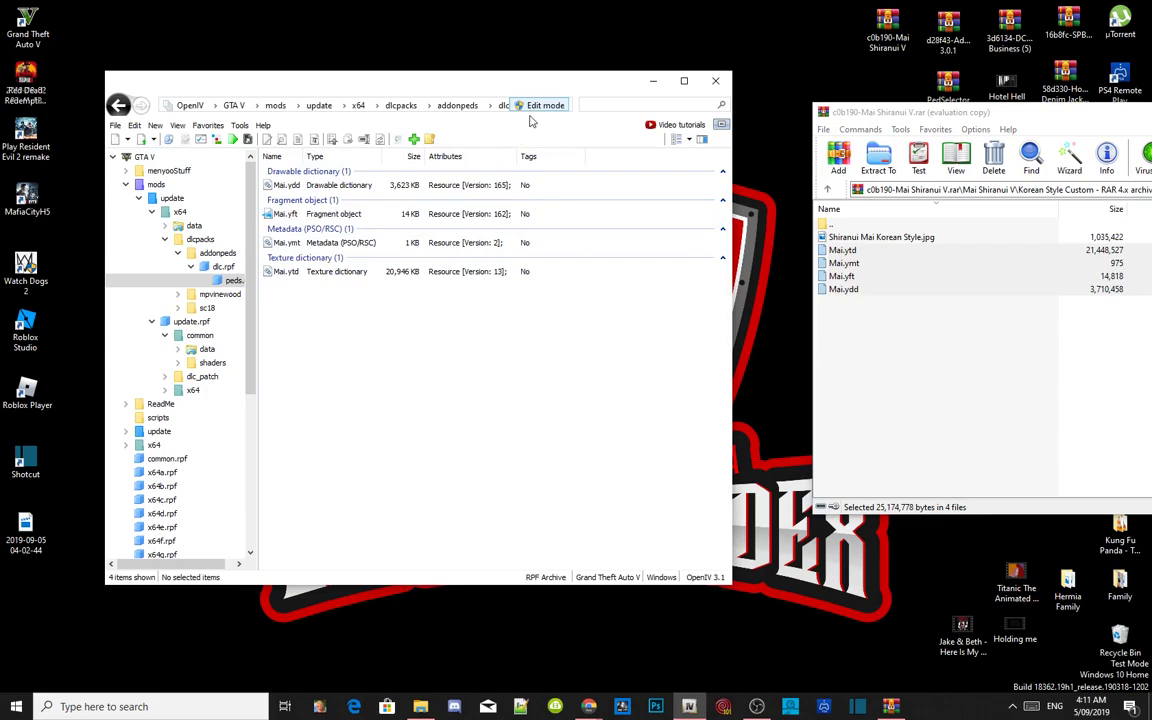
Copy Mai.ytd to the desktop and return OpenIV to the GTA V root folder
{"action": "left_click_drag", "start_coordinate": [843, 265], "coordinate": [697, 39]}
{"action": "left_click", "coordinate": [445, 342]}
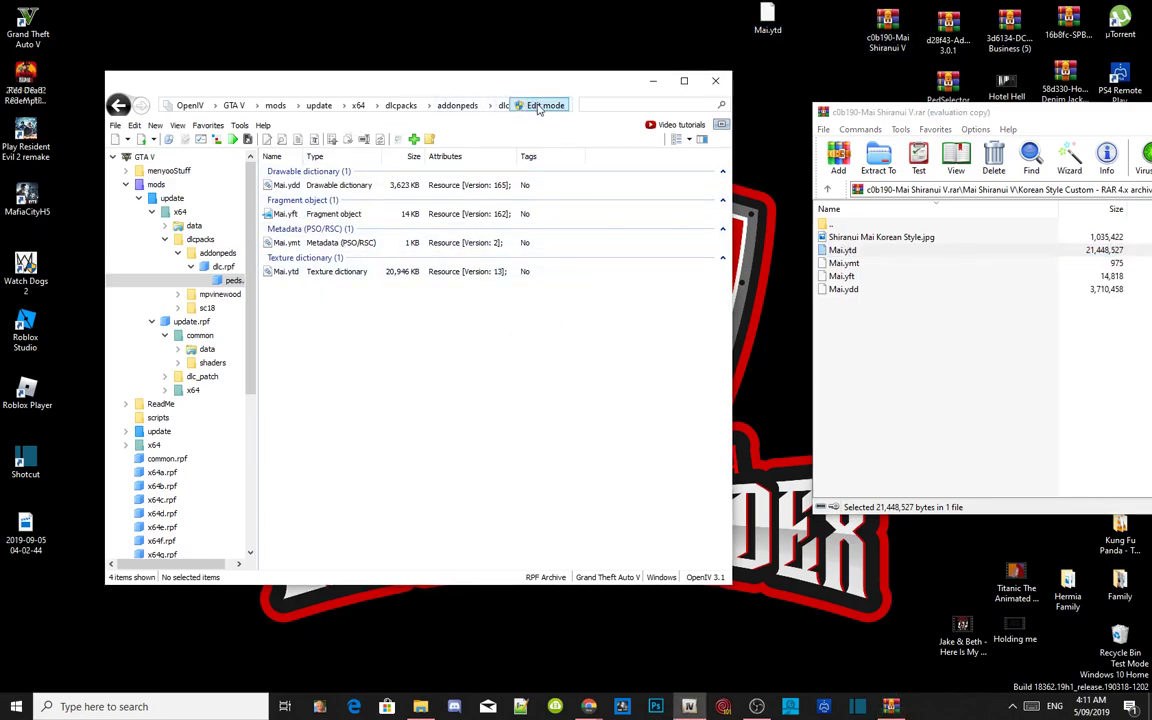
{"action": "left_click", "coordinate": [234, 105]}
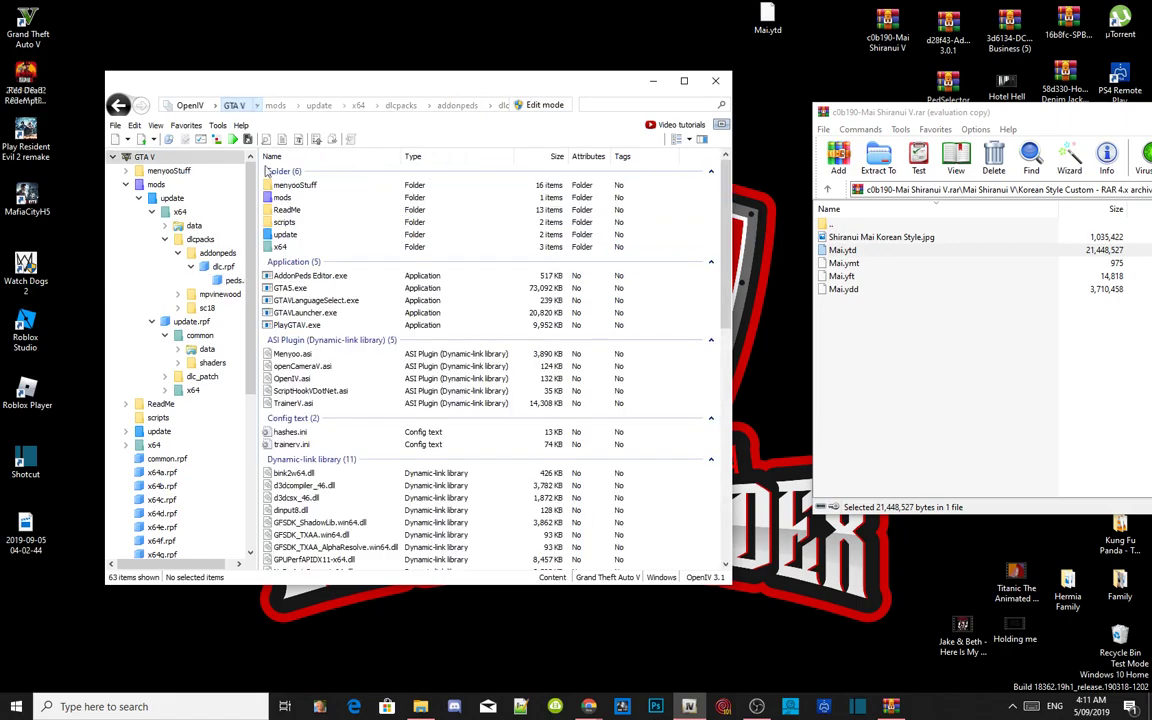
Close OpenIV and run AddonPeds Editor as administrator from the Grand Theft Auto V folder
{"action": "left_click", "coordinate": [718, 83]}
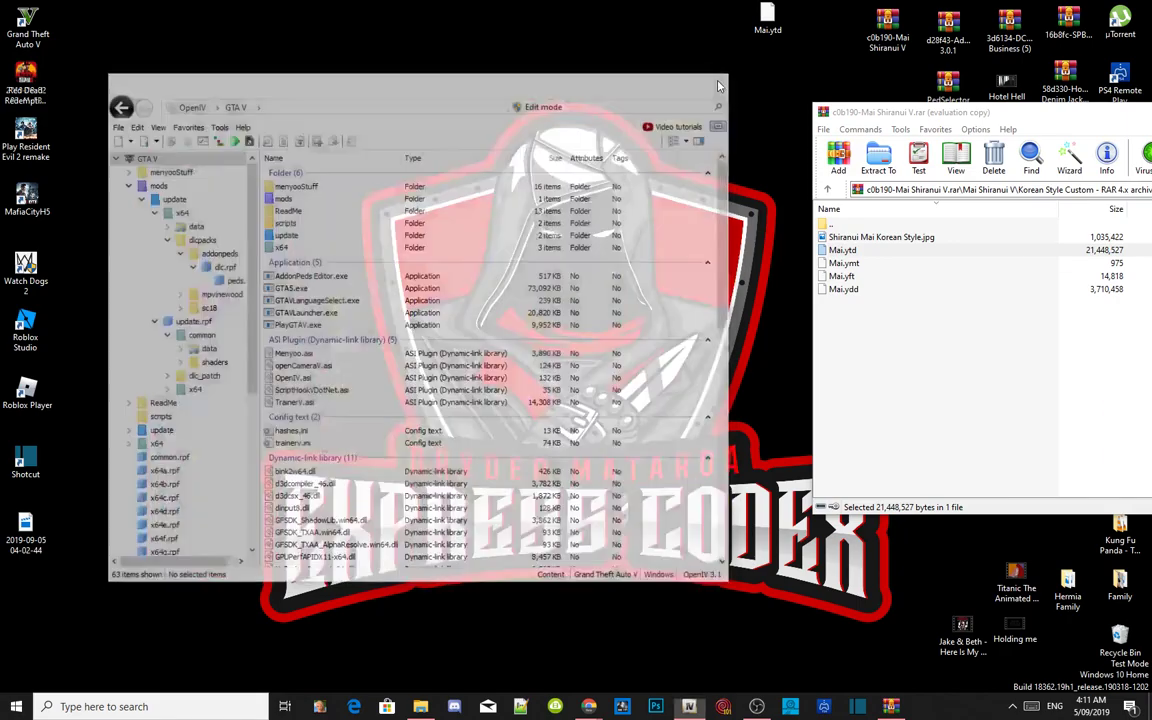
{"action": "left_click", "coordinate": [420, 706]}
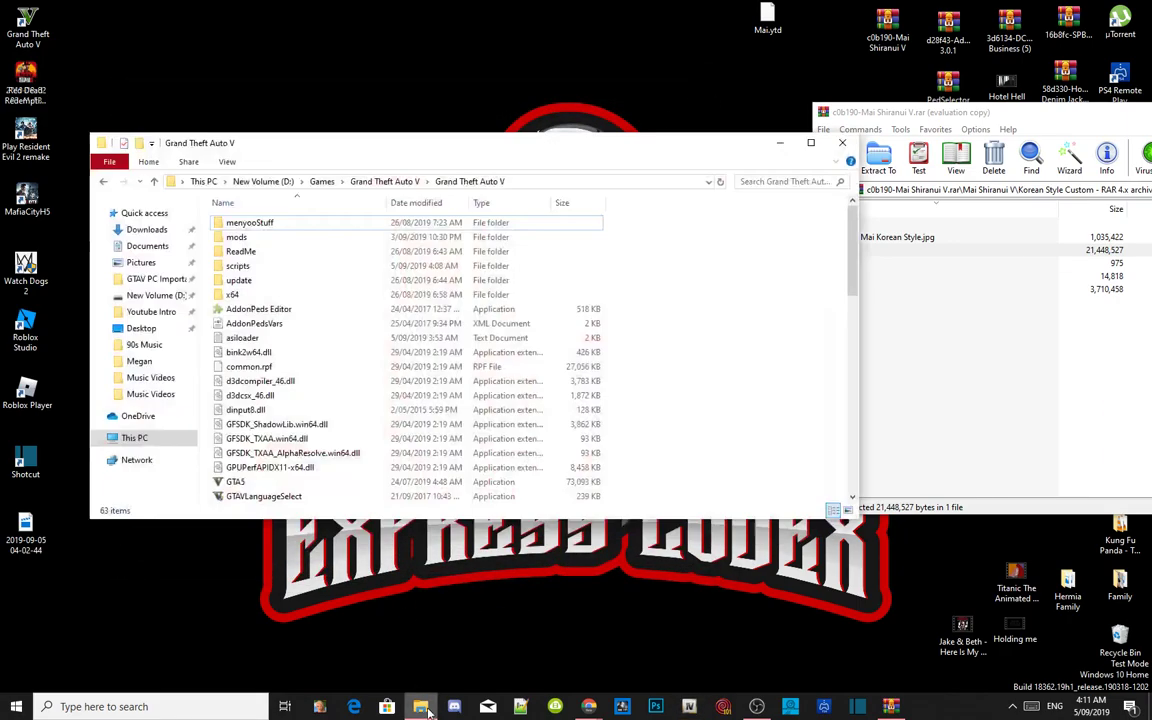
{"action": "left_click_drag", "start_coordinate": [561, 145], "coordinate": [506, 118]}
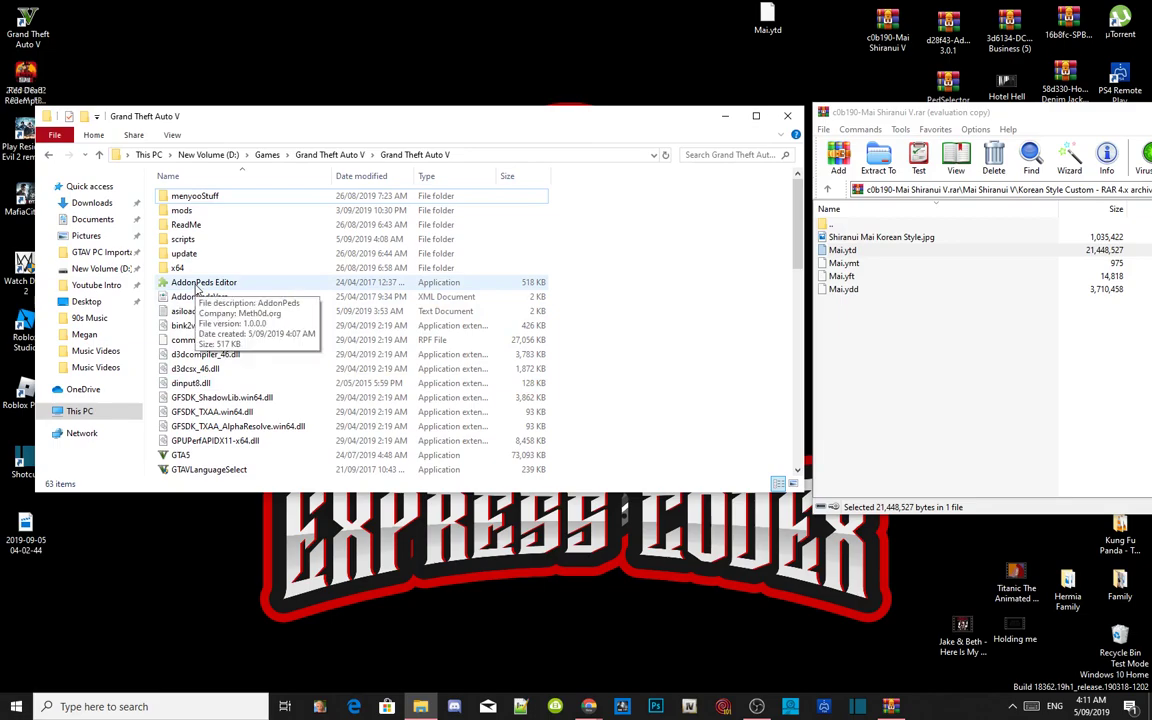
{"action": "right_click", "coordinate": [197, 288]}
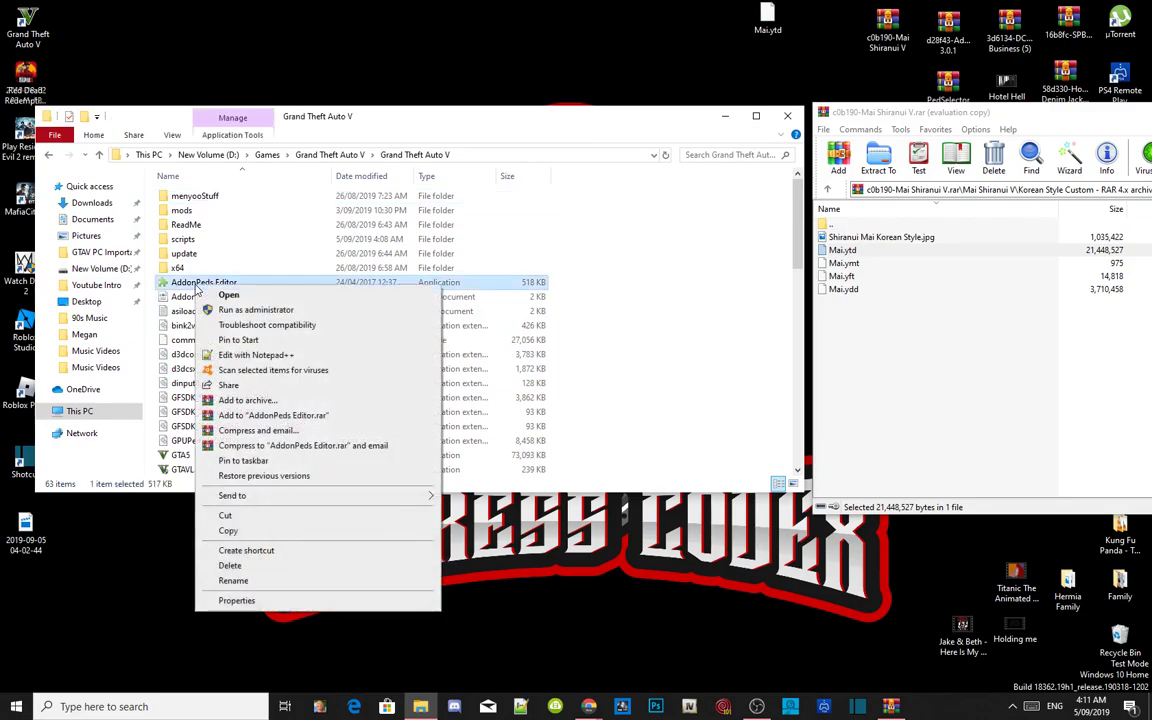
{"action": "left_click", "coordinate": [249, 311]}
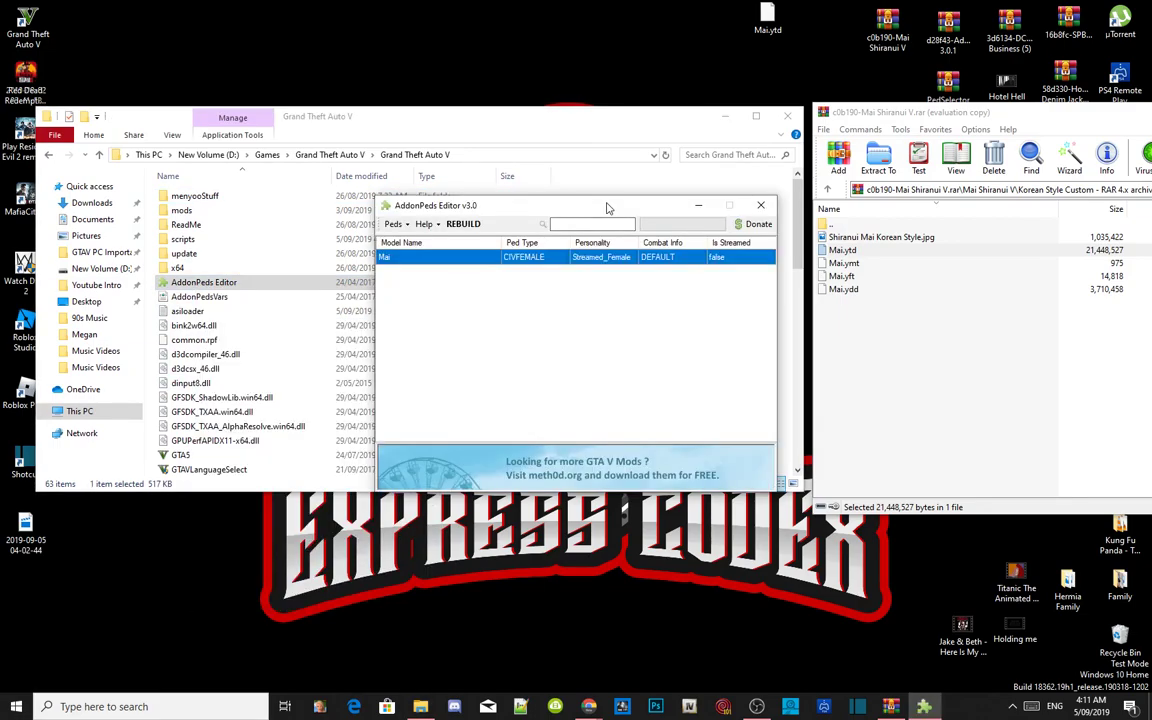
{"action": "left_click_drag", "start_coordinate": [604, 206], "coordinate": [432, 156]}
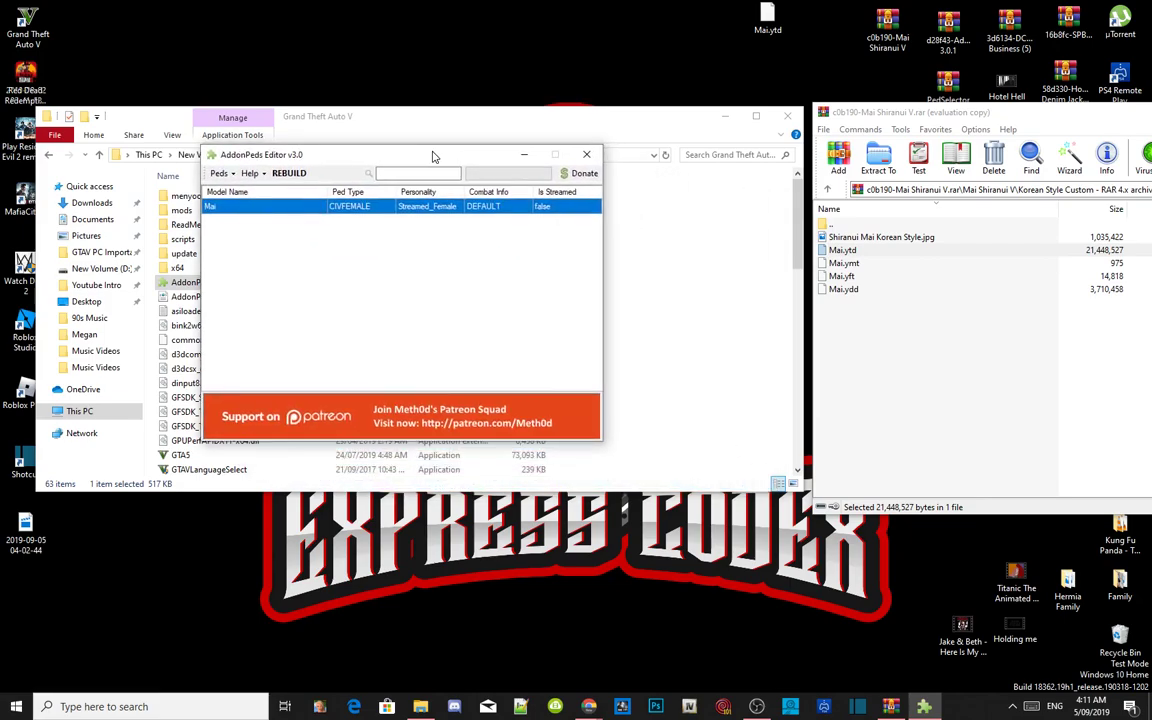
Delete the existing Mai ped entry in AddonPeds Editor
{"action": "left_click", "coordinate": [229, 174]}
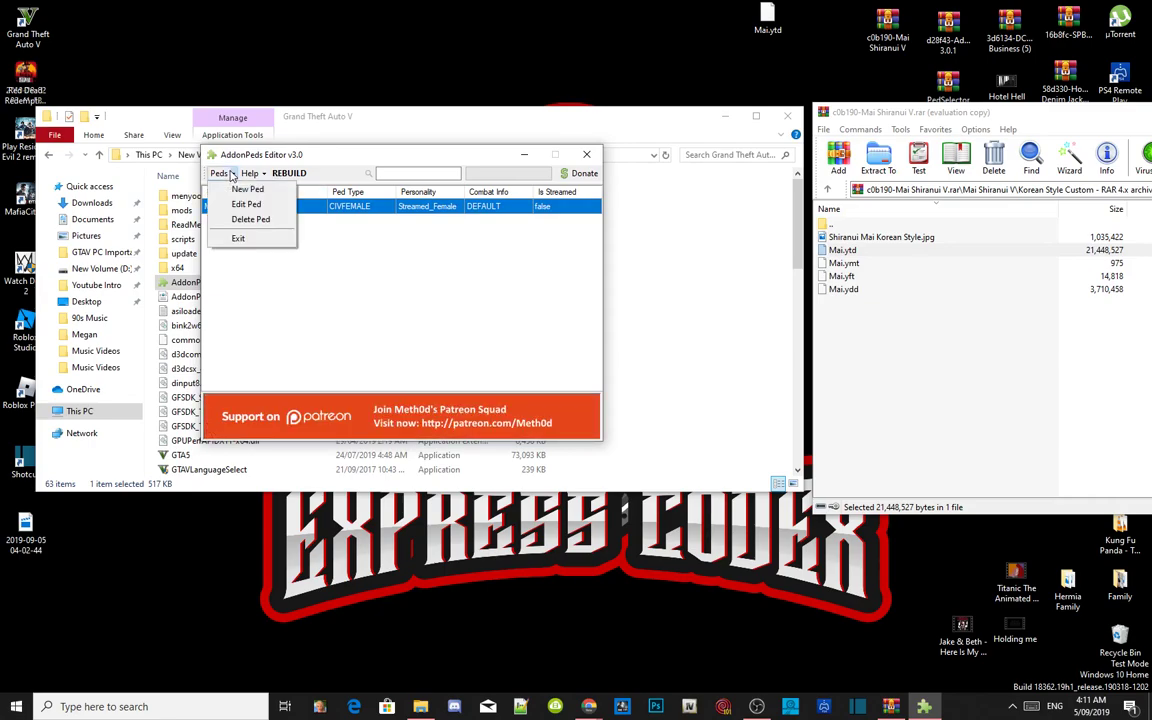
{"action": "left_click", "coordinate": [249, 219]}
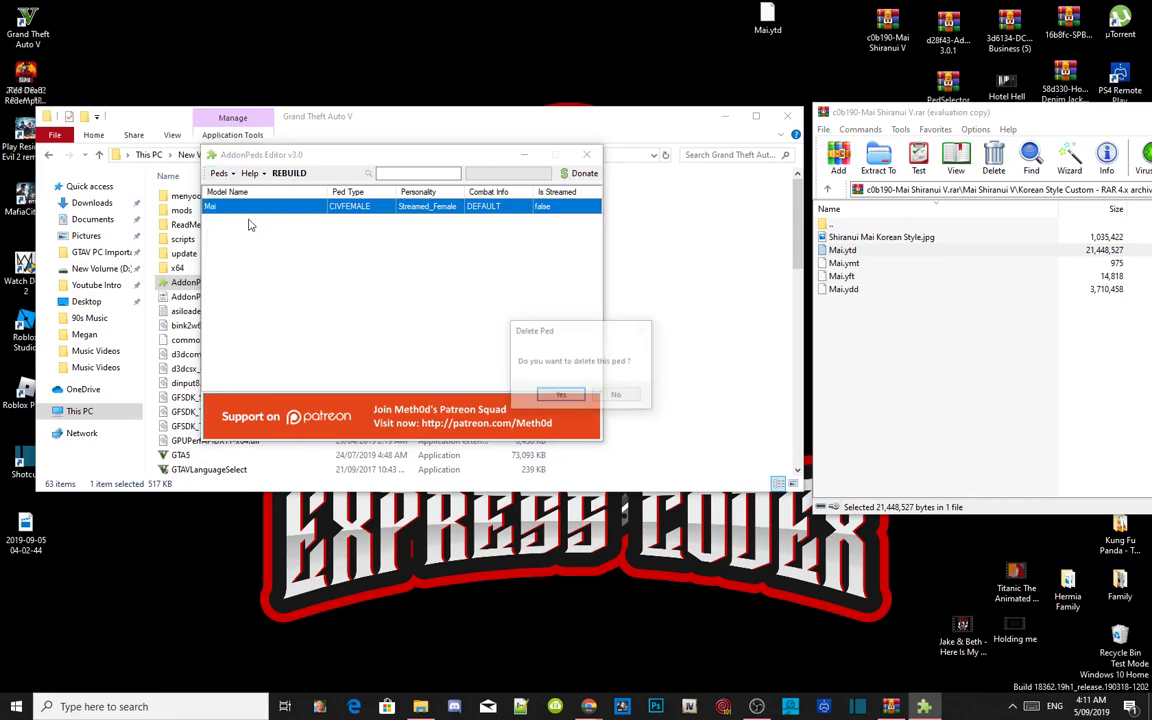
{"action": "left_click", "coordinate": [563, 397]}
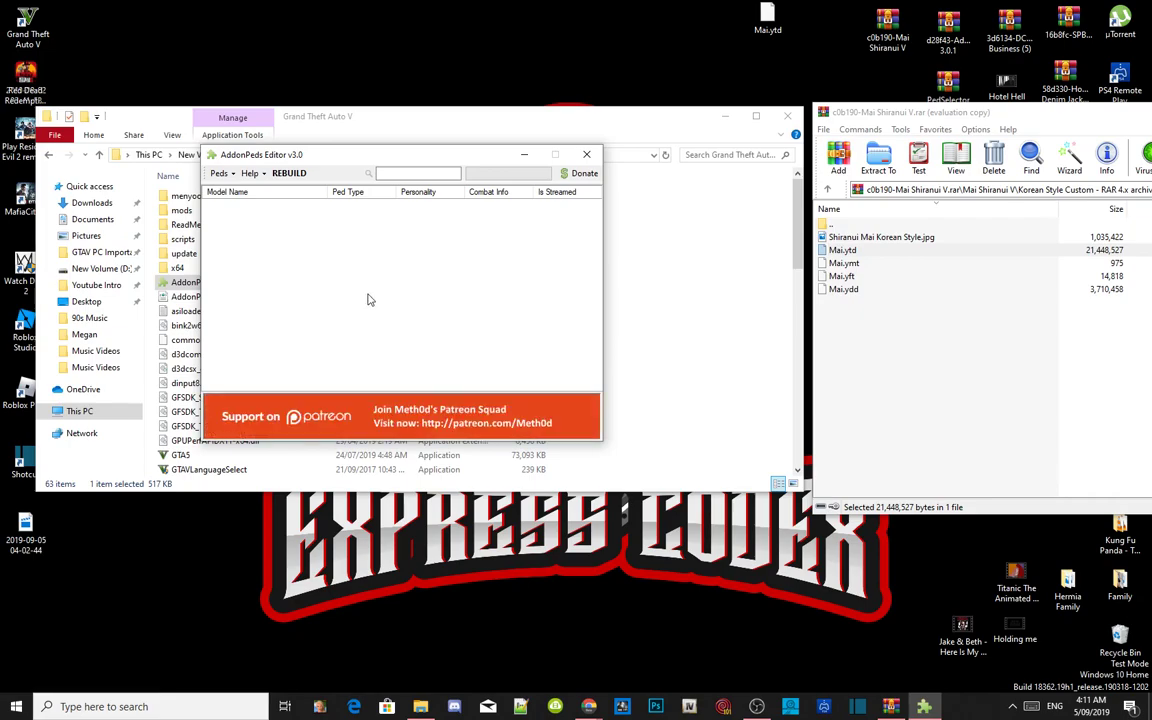
Copy the name 'Mai' from the desktop Mai.ytd file name, leaving it unchanged
{"action": "right_click", "coordinate": [767, 29]}
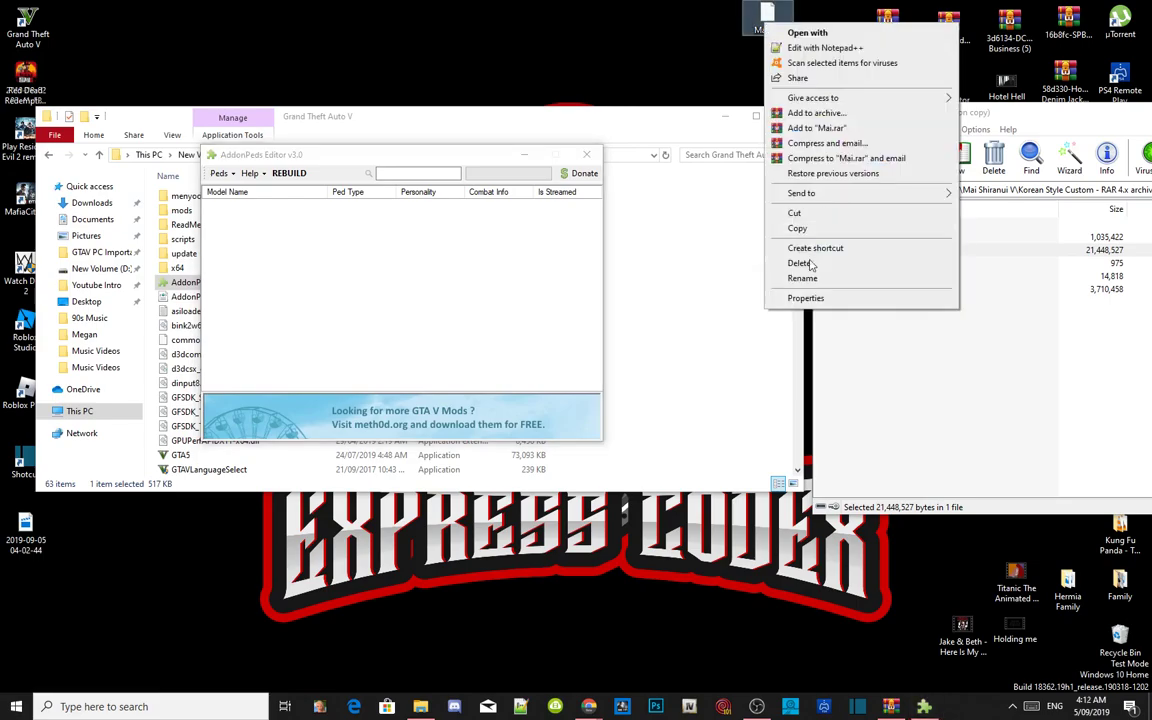
{"action": "left_click", "coordinate": [800, 277]}
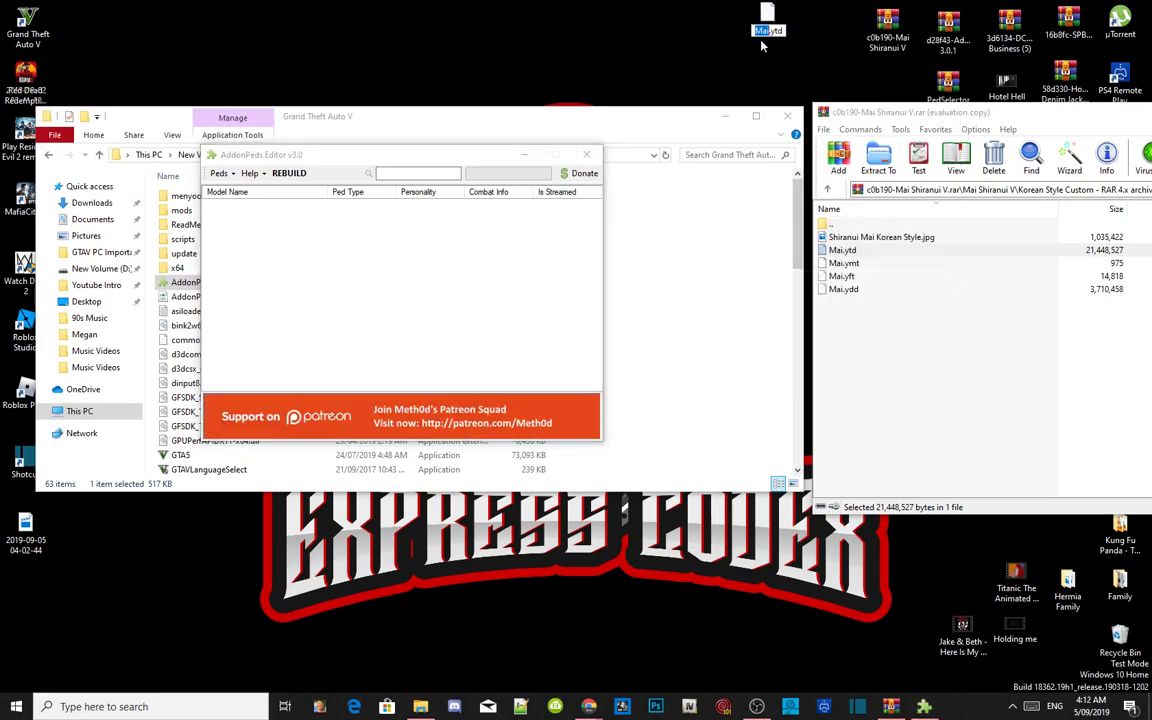
{"action": "right_click", "coordinate": [684, 23]}
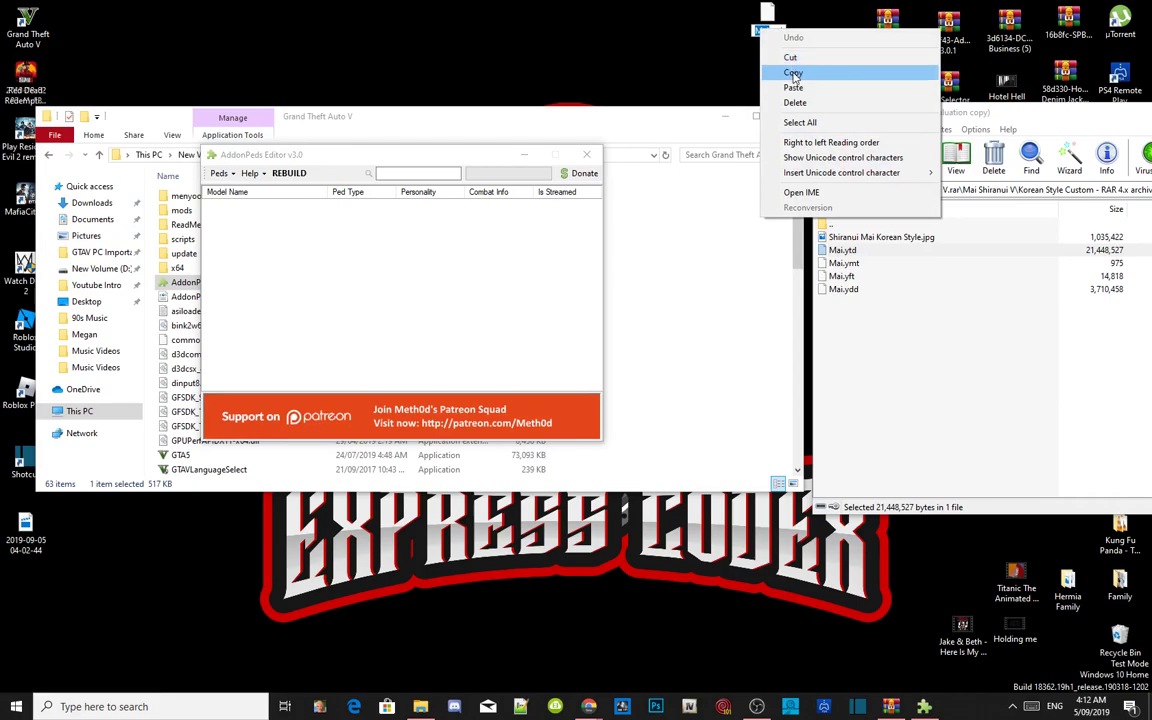
{"action": "left_click", "coordinate": [687, 66]}
{"action": "key", "text": "Return"}
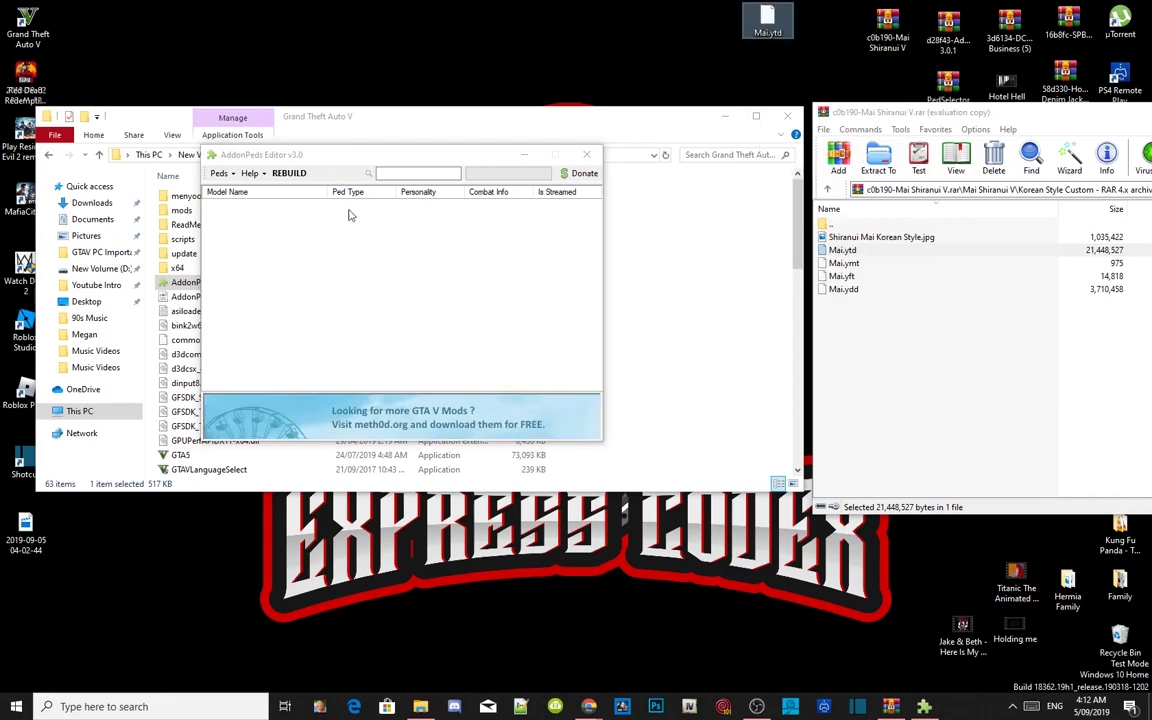
Add a new ped named 'Mai' with Ped Type Female and Is Streamed set to false
{"action": "left_click", "coordinate": [232, 176]}
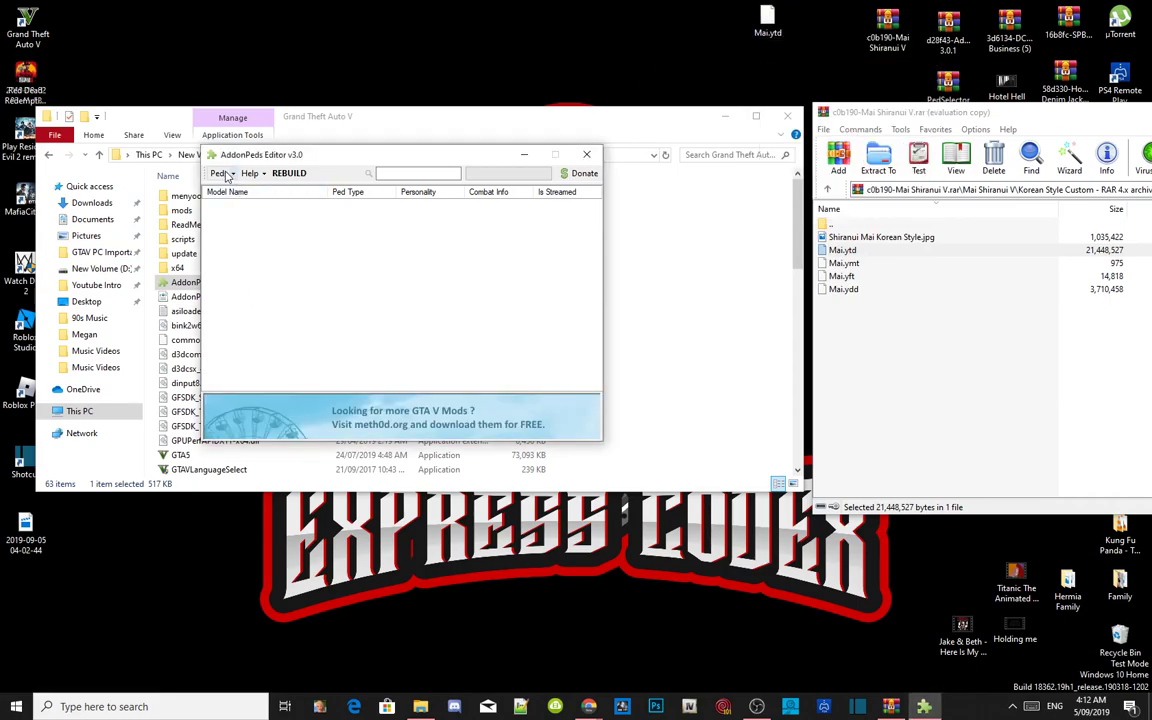
{"action": "left_click", "coordinate": [226, 175]}
{"action": "left_click", "coordinate": [245, 189]}
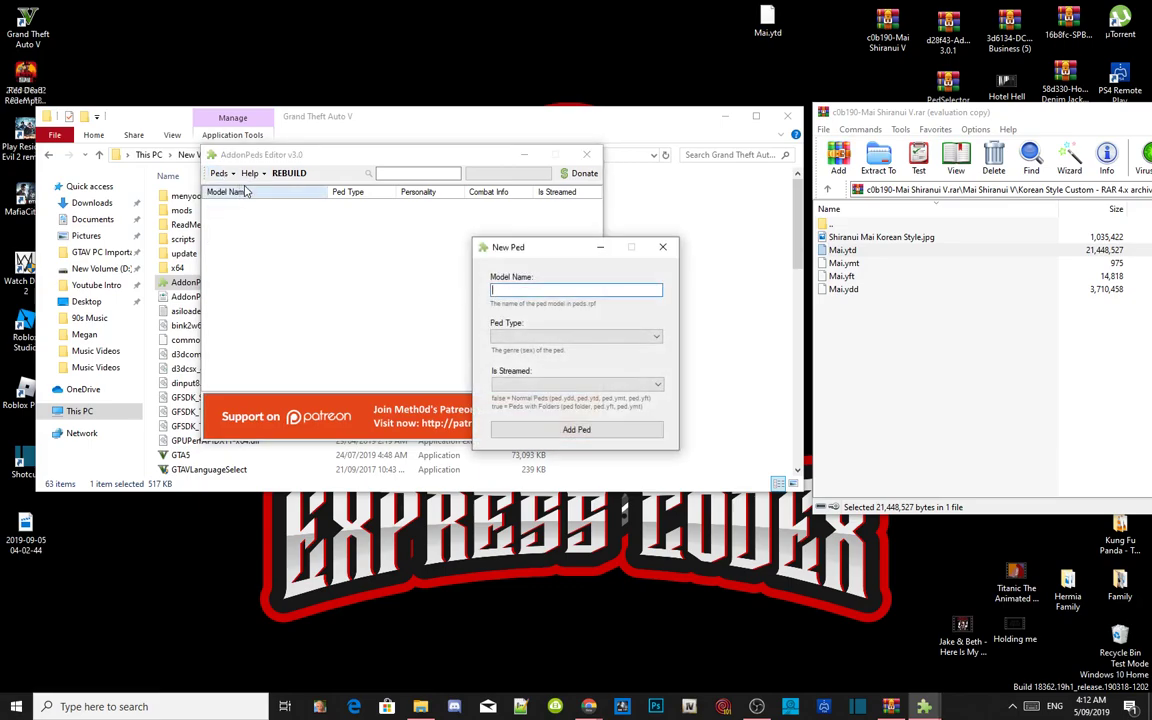
{"action": "type", "text": "Mai"}
{"action": "left_click", "coordinate": [535, 338]}
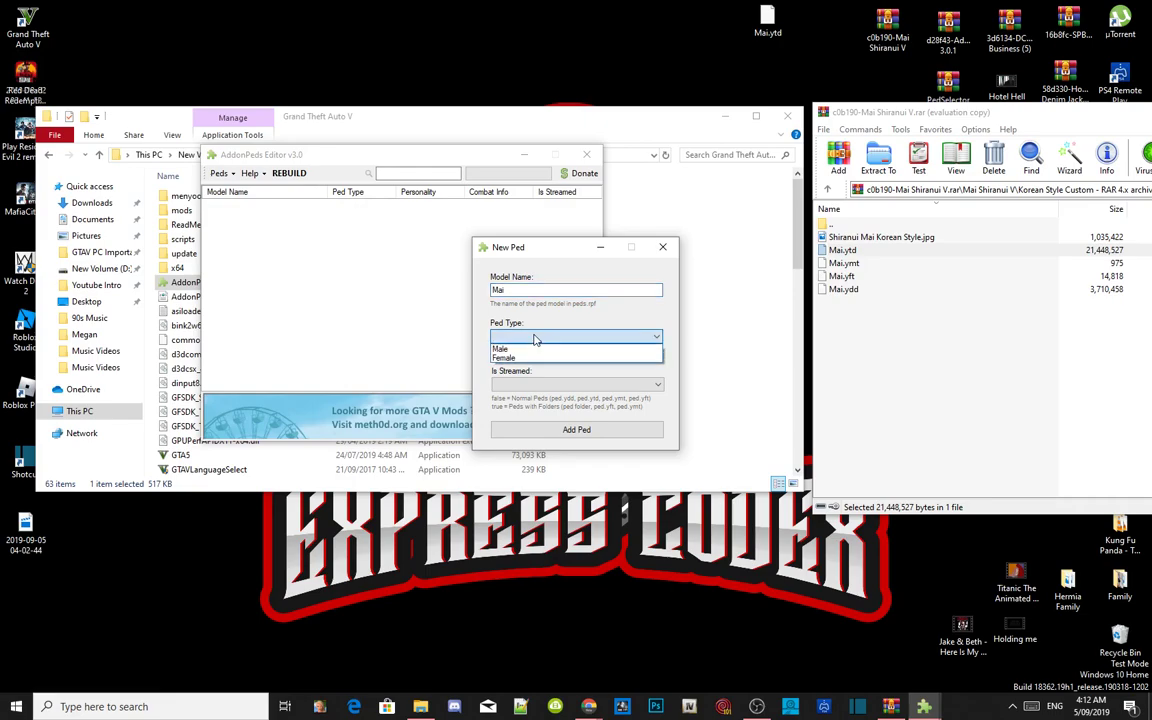
{"action": "left_click", "coordinate": [533, 357]}
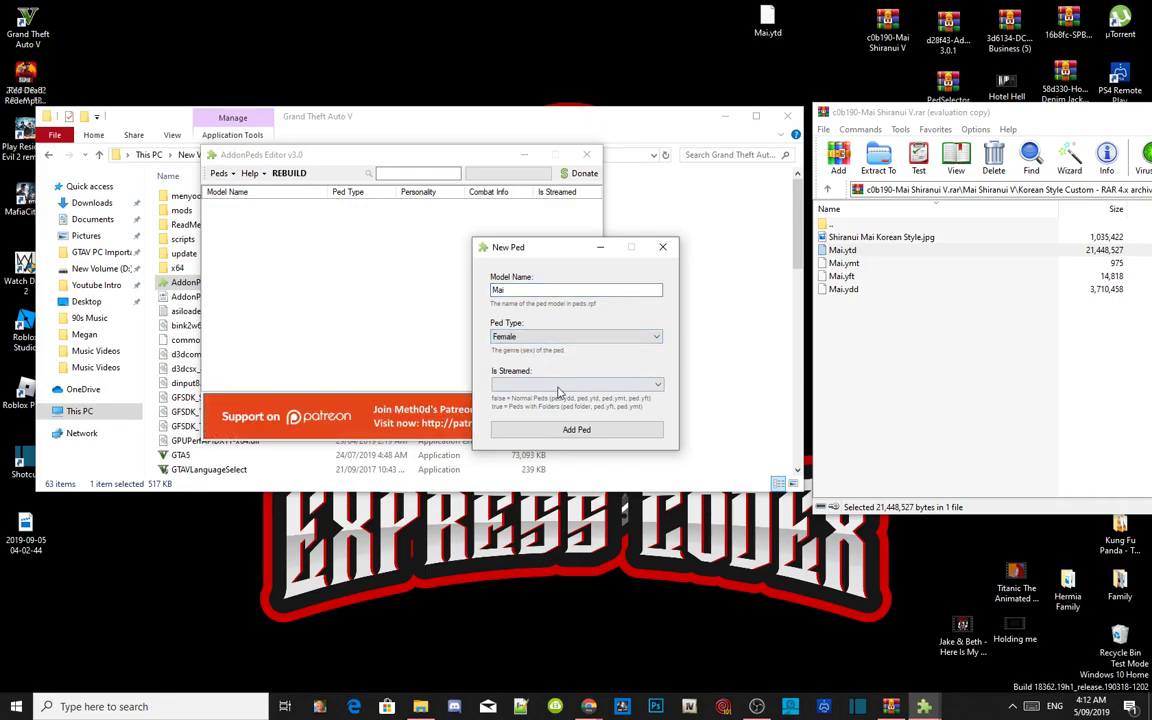
{"action": "left_click", "coordinate": [560, 389]}
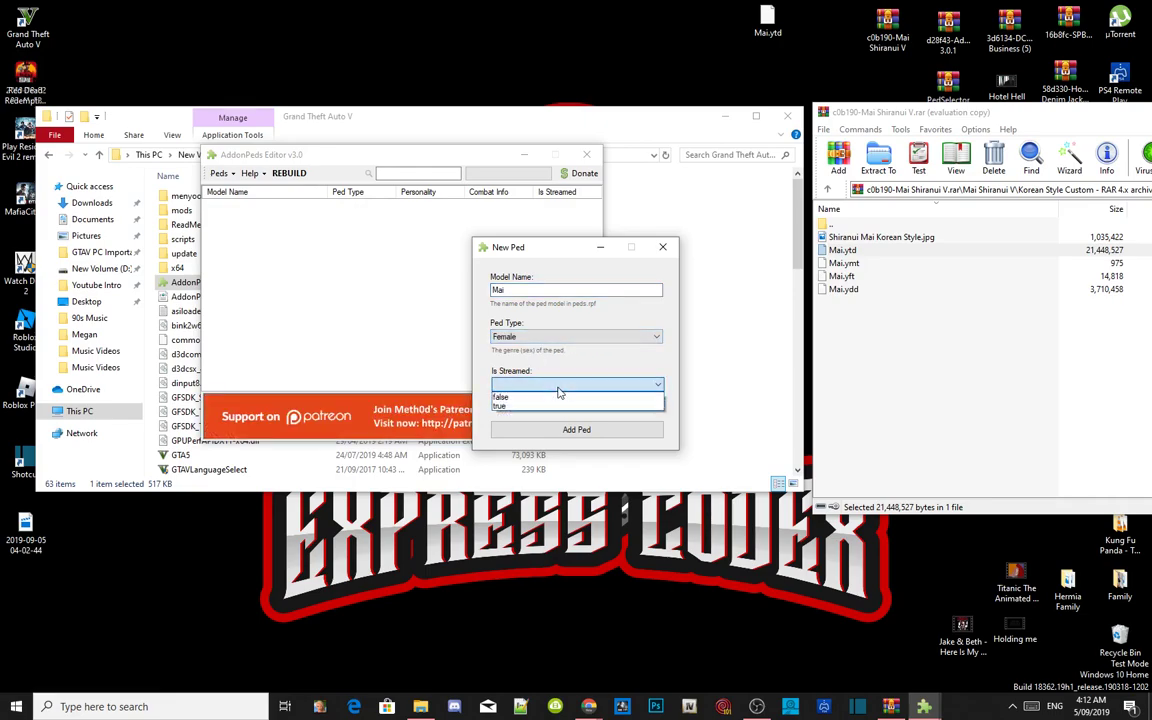
{"action": "left_click", "coordinate": [563, 398]}
{"action": "left_click", "coordinate": [589, 440]}
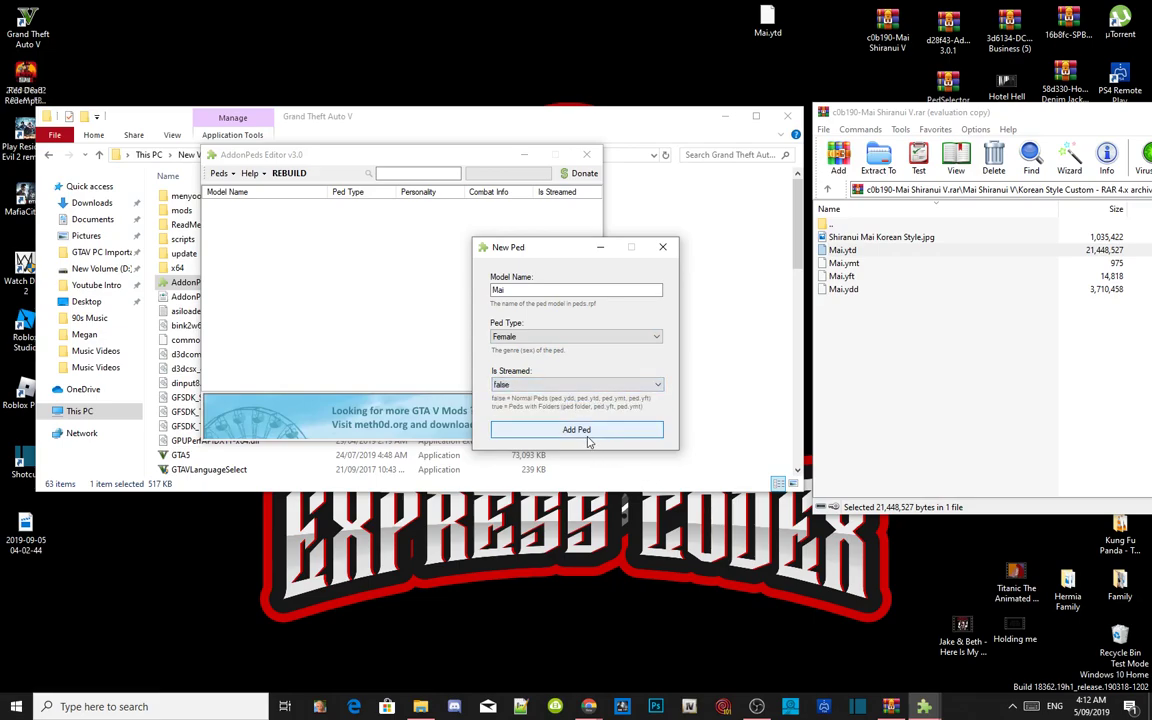
{"action": "left_click", "coordinate": [587, 434]}
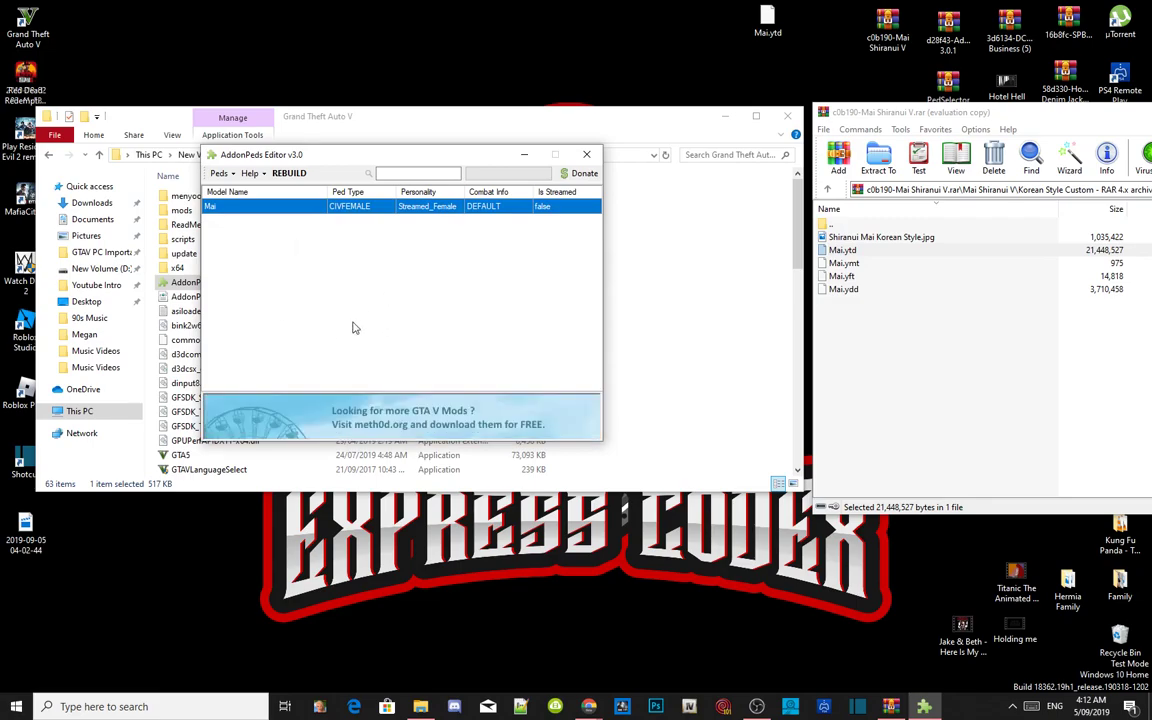
Rebuild the addon peds, acknowledge the Finished message, and close AddonPeds Editor
{"action": "left_click", "coordinate": [289, 174]}
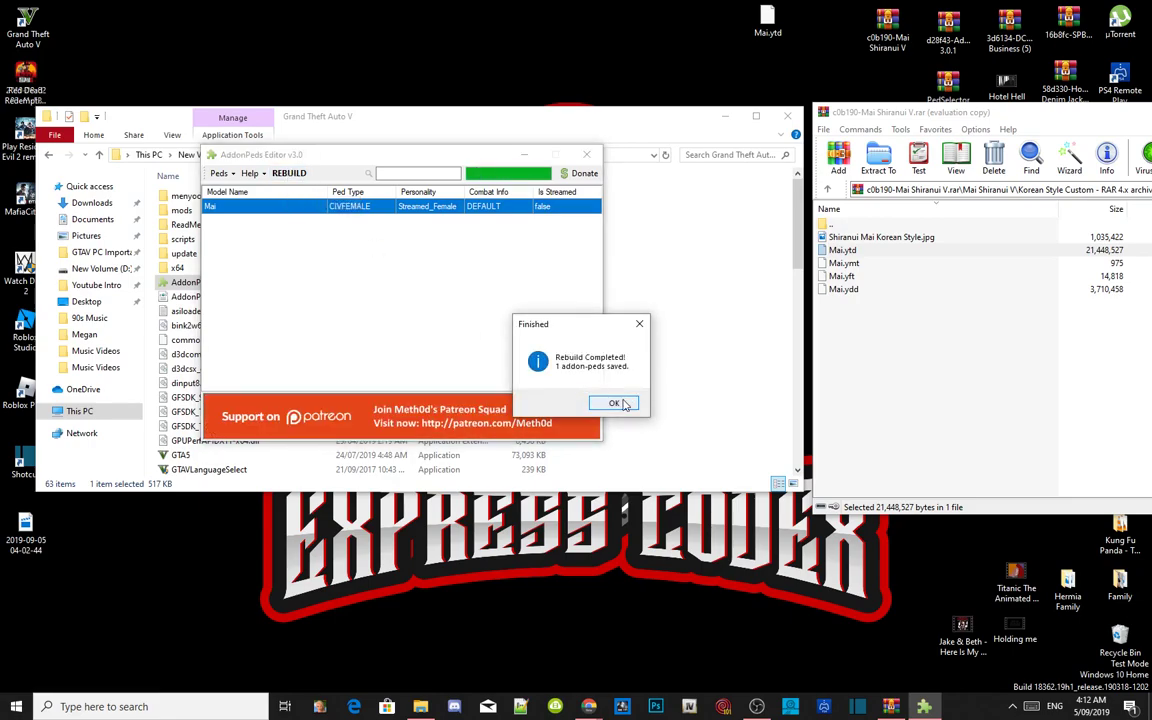
{"action": "left_click", "coordinate": [614, 403]}
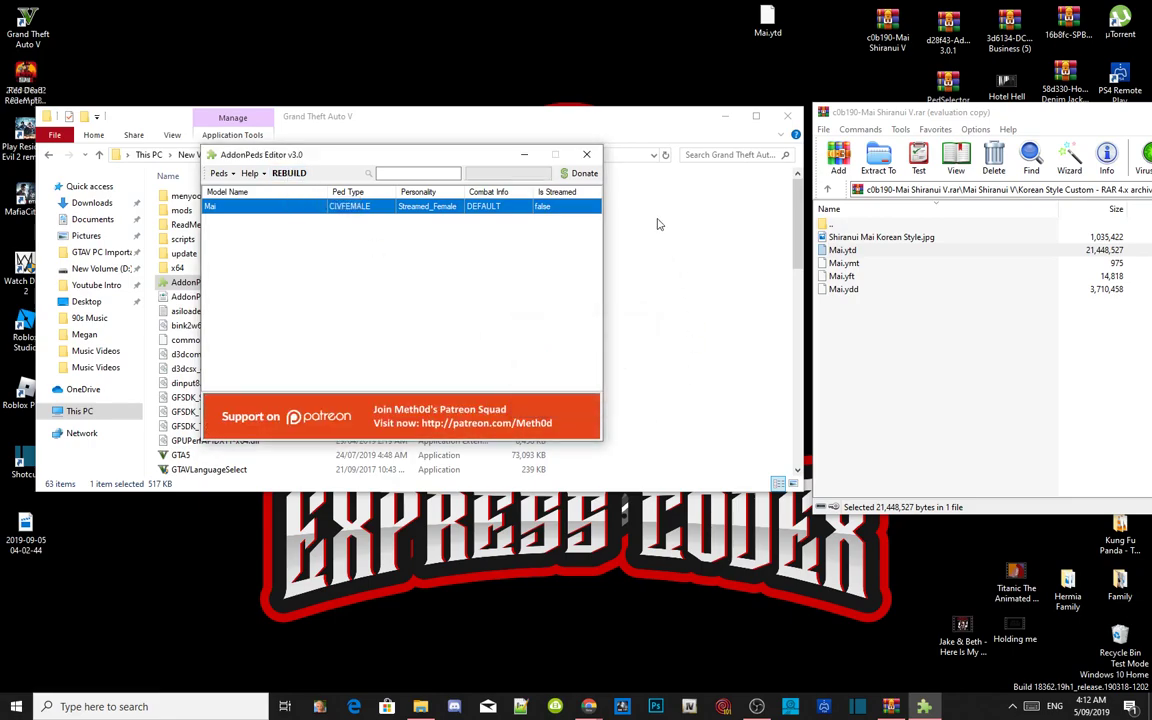
{"action": "left_click", "coordinate": [589, 154]}
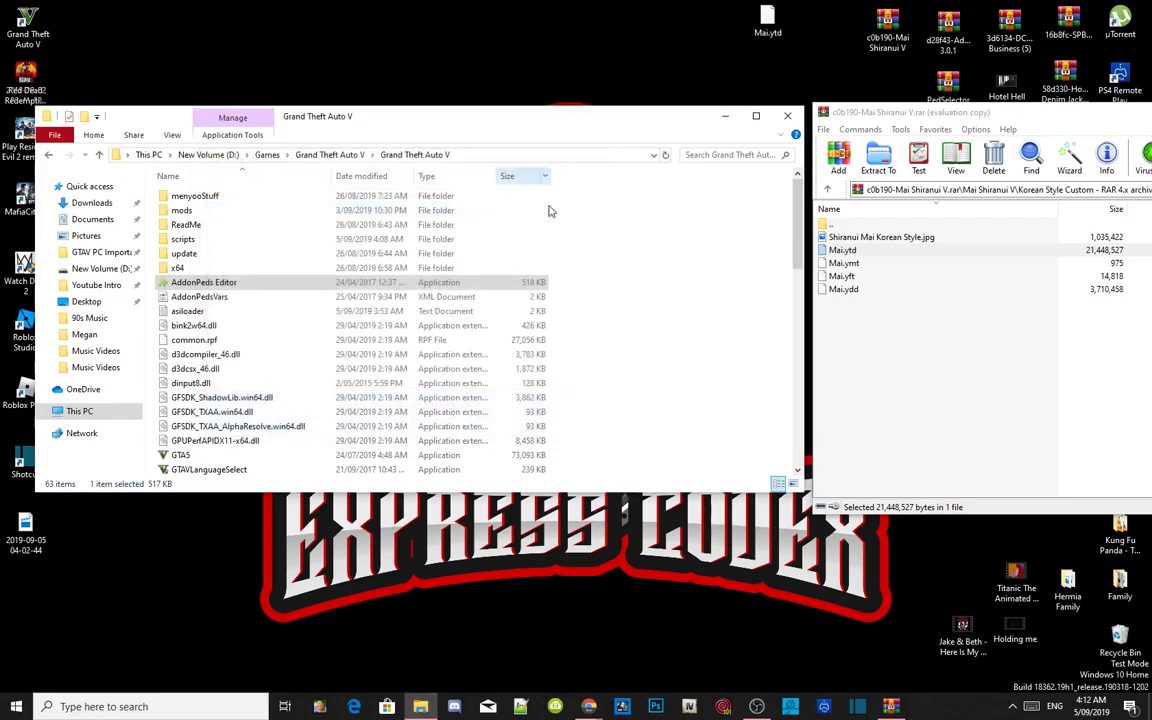
Refresh and close the game folder, close the Mai Shiranui V archive, then refresh the desktop
{"action": "right_click", "coordinate": [643, 342]}
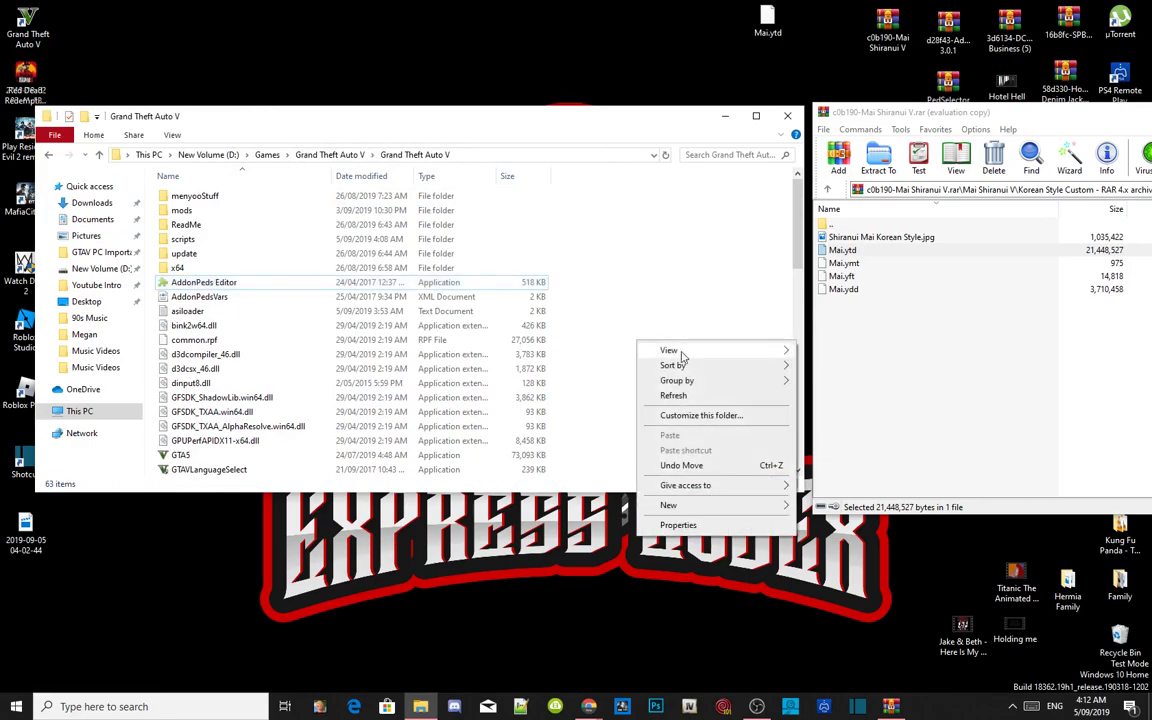
{"action": "left_click", "coordinate": [675, 393]}
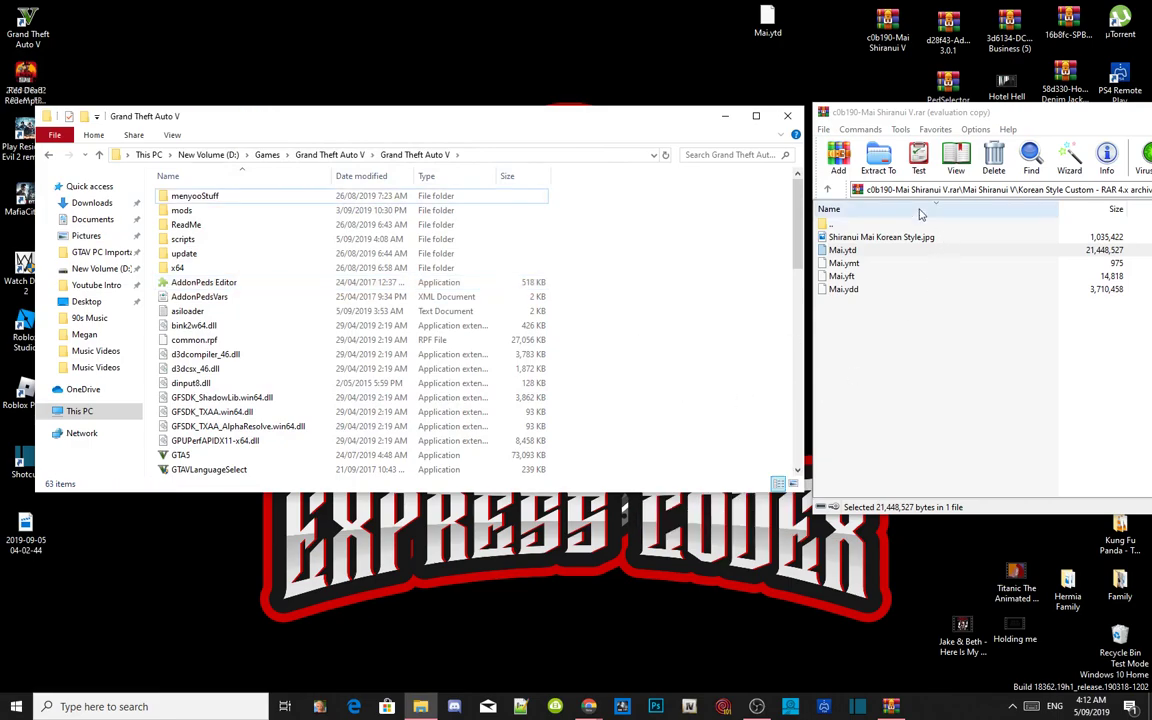
{"action": "left_click", "coordinate": [788, 115]}
{"action": "left_click_drag", "start_coordinate": [950, 112], "coordinate": [387, 116]}
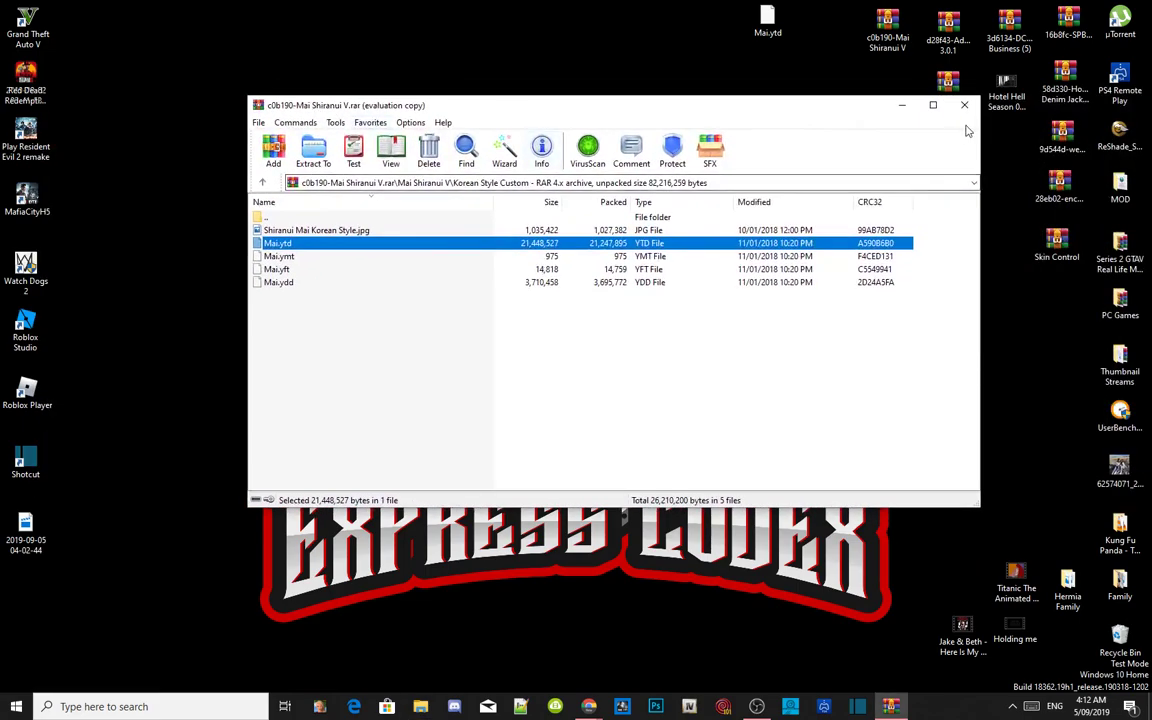
{"action": "left_click", "coordinate": [965, 106]}
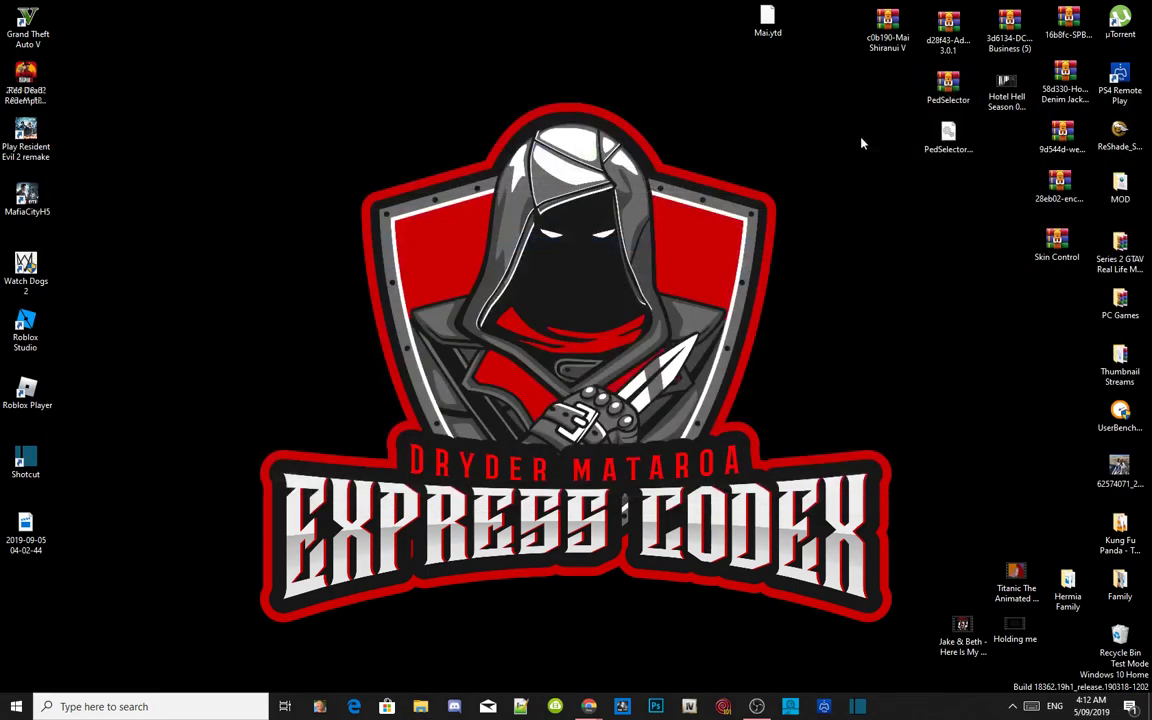
{"action": "right_click", "coordinate": [406, 65]}
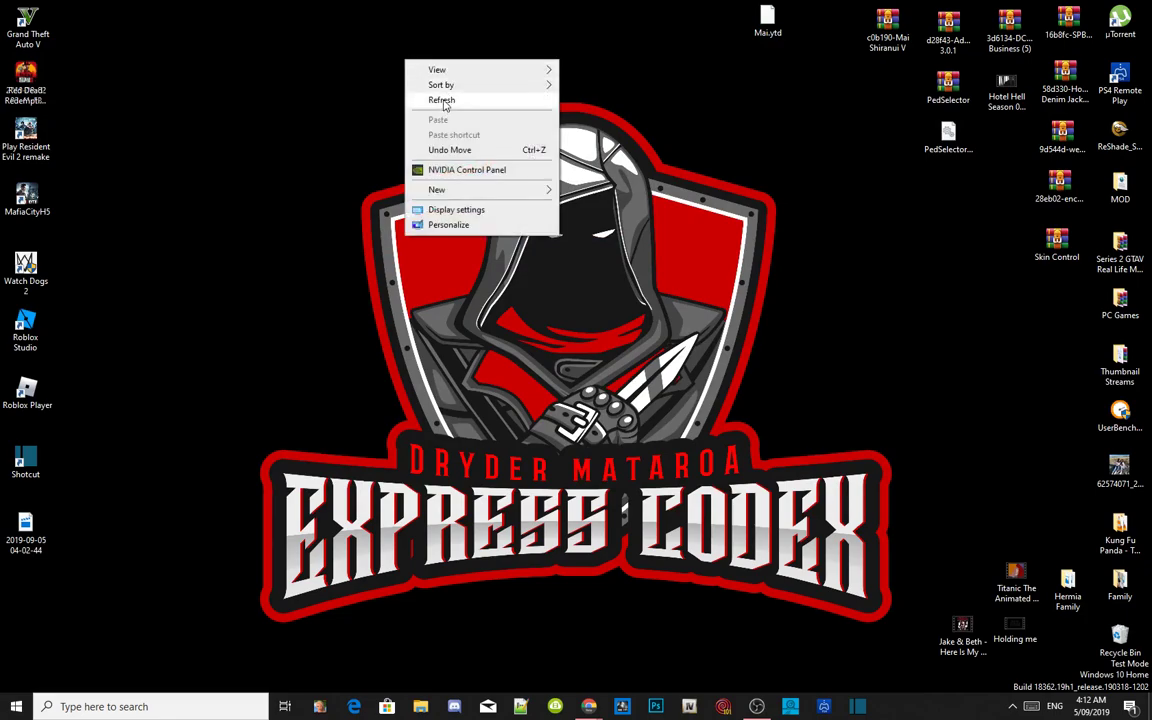
{"action": "left_click", "coordinate": [445, 103]}
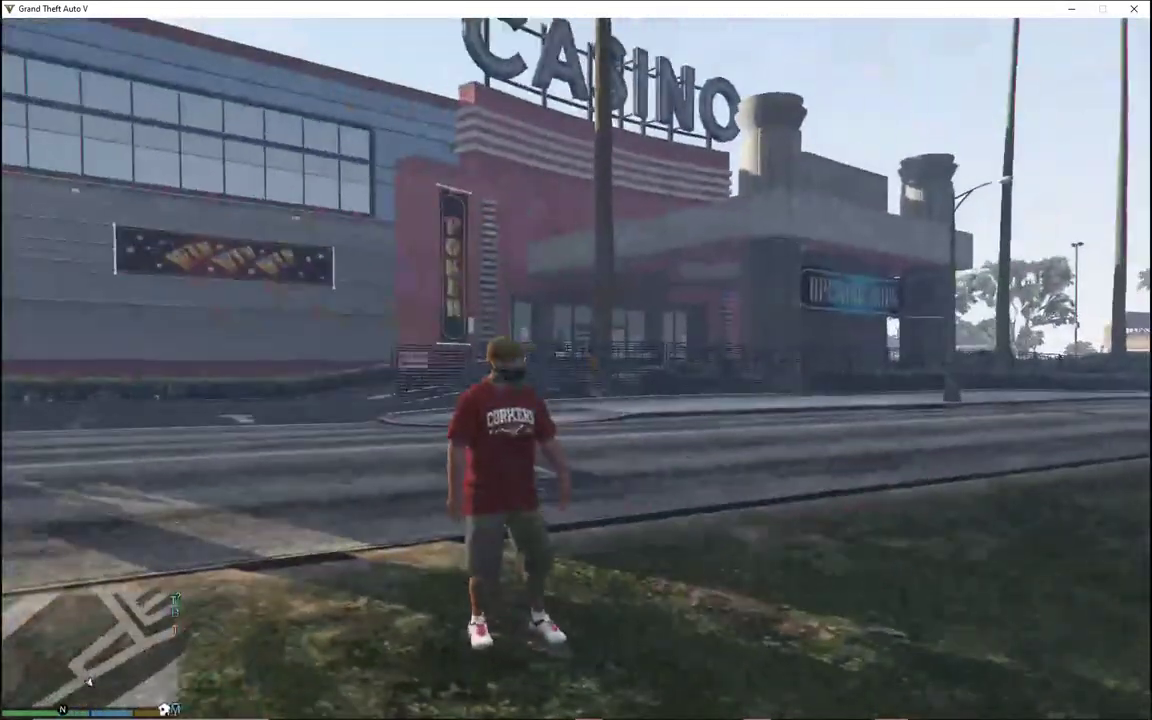
Walk the character across the grass toward the highway trees and back to face the casino
{"action": "key", "text": "w"}
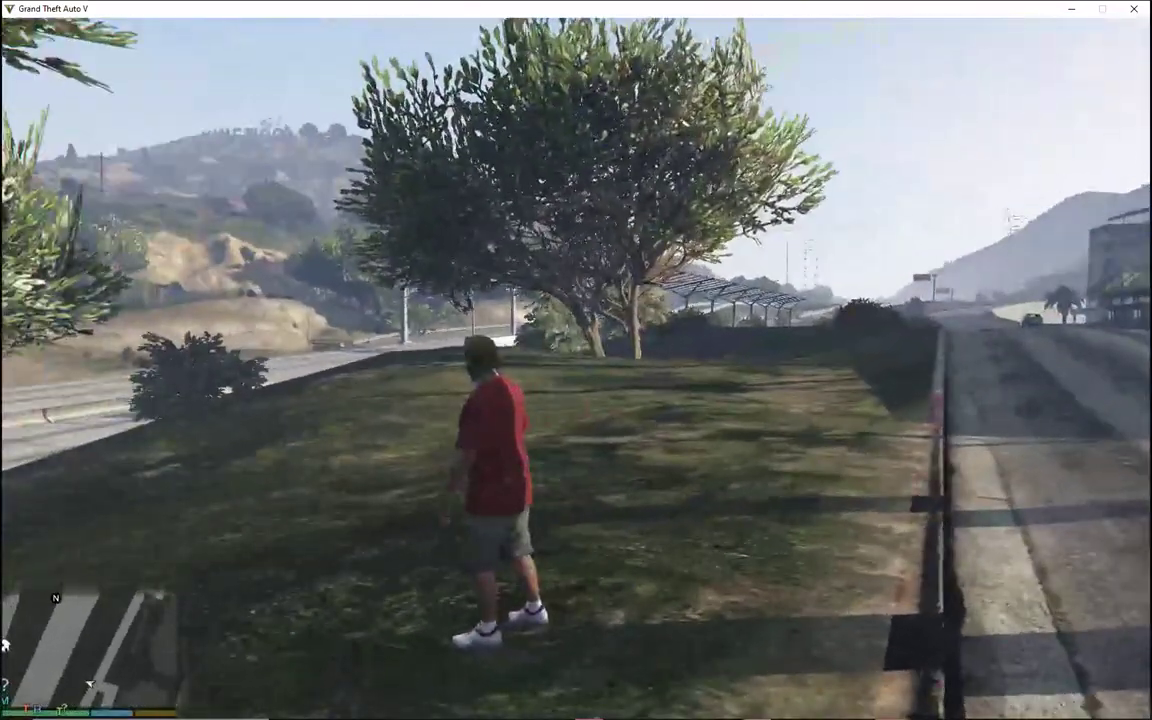
{"action": "key", "text": "w"}
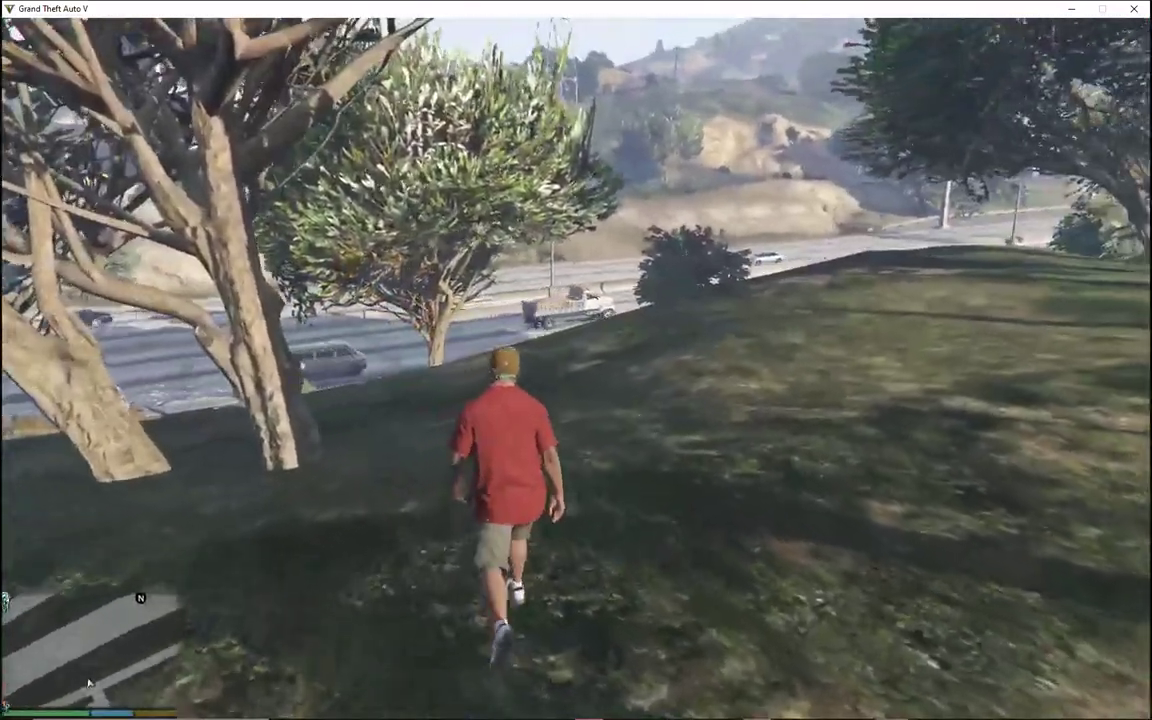
{"action": "key", "text": "w"}
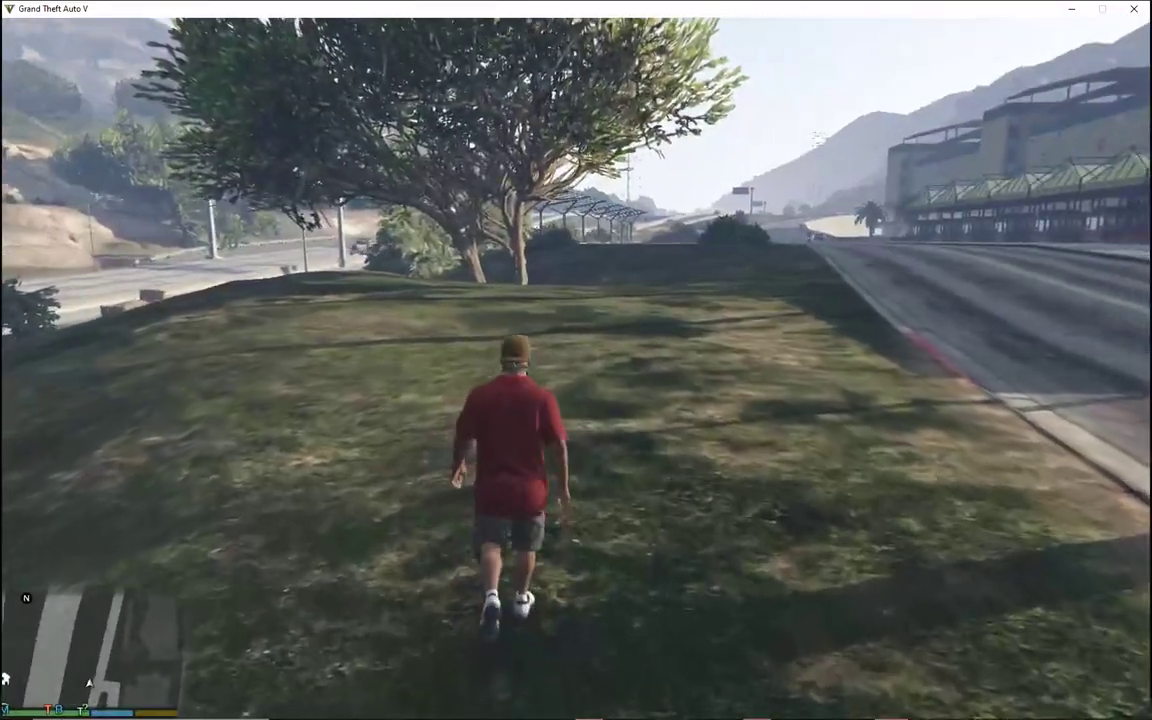
{"action": "key", "text": "w"}
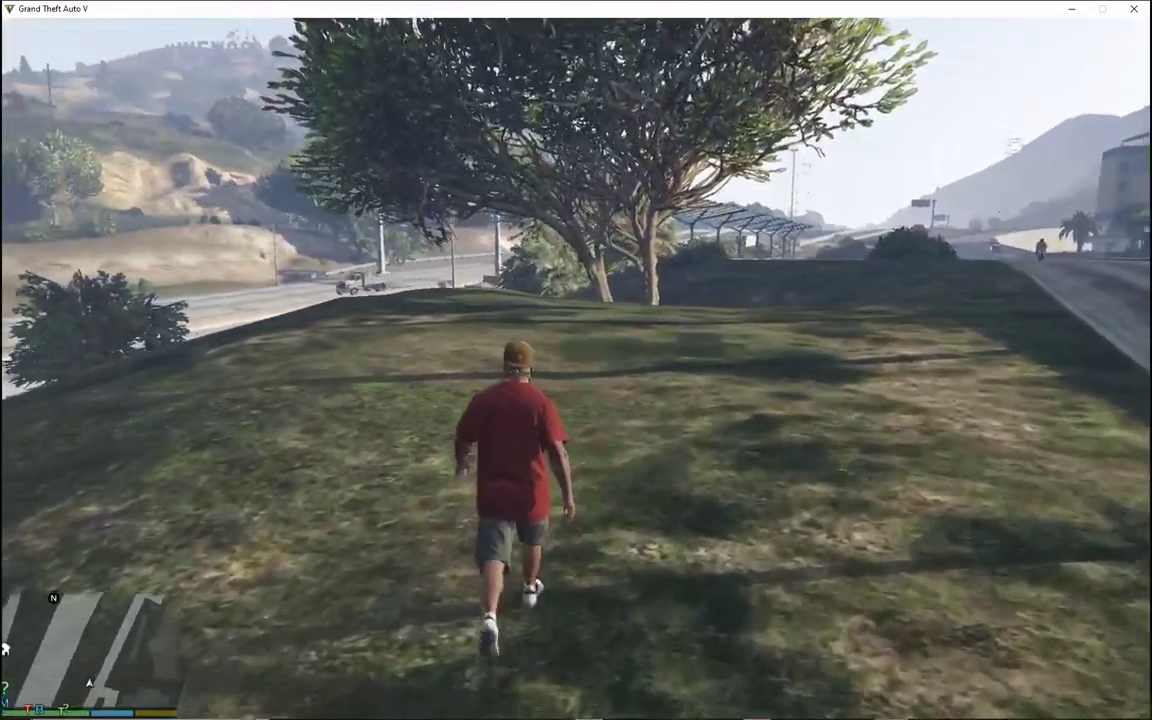
{"action": "key", "text": "w"}
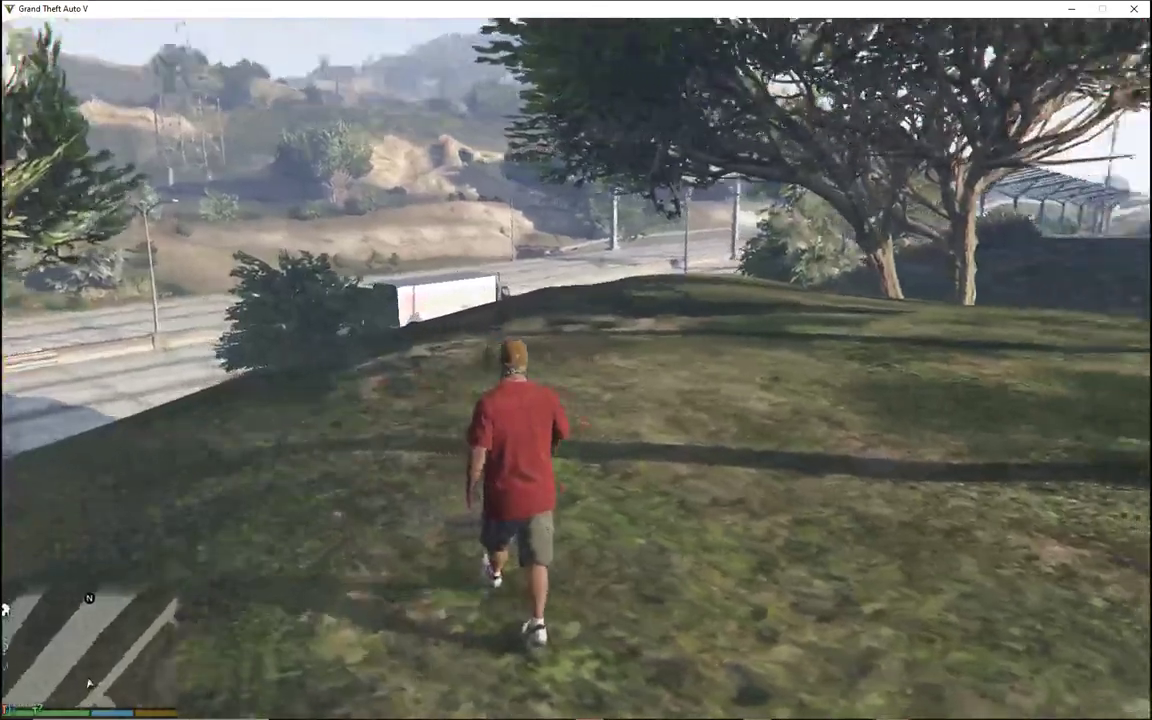
{"action": "key", "text": "w"}
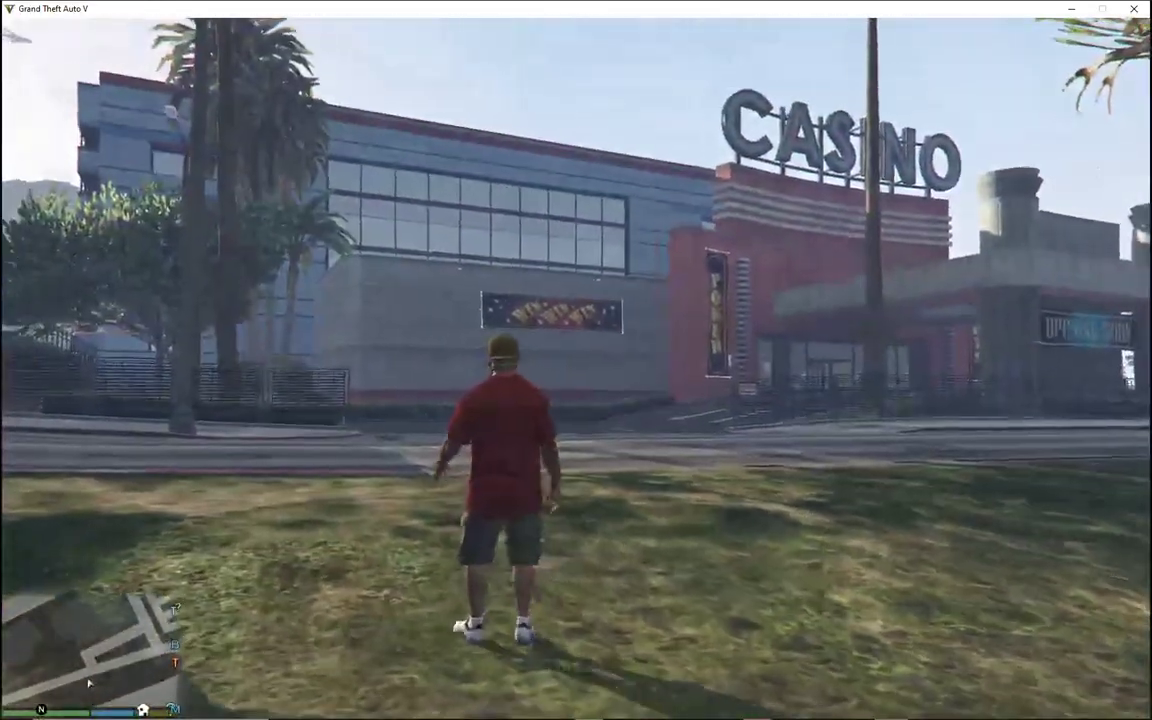
{"action": "key", "text": "s"}
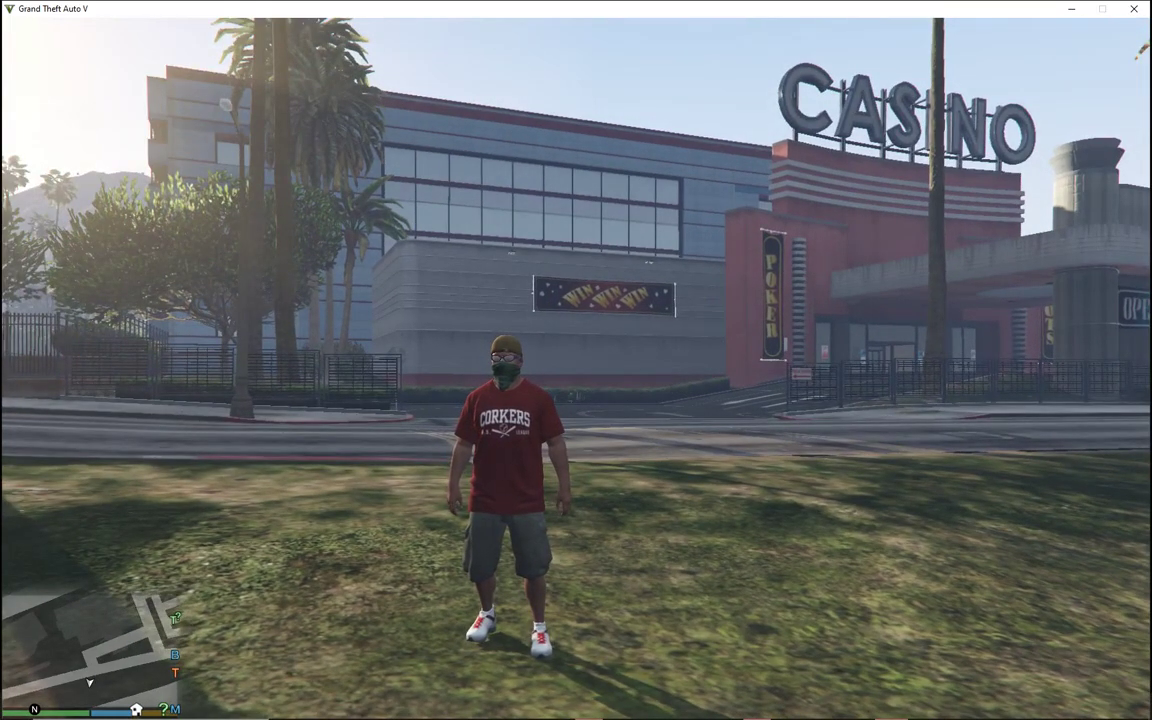
In the F7 Ped Selector, pick Mai from Addon Peds, close the menu and walk
{"action": "key", "text": "F7"}
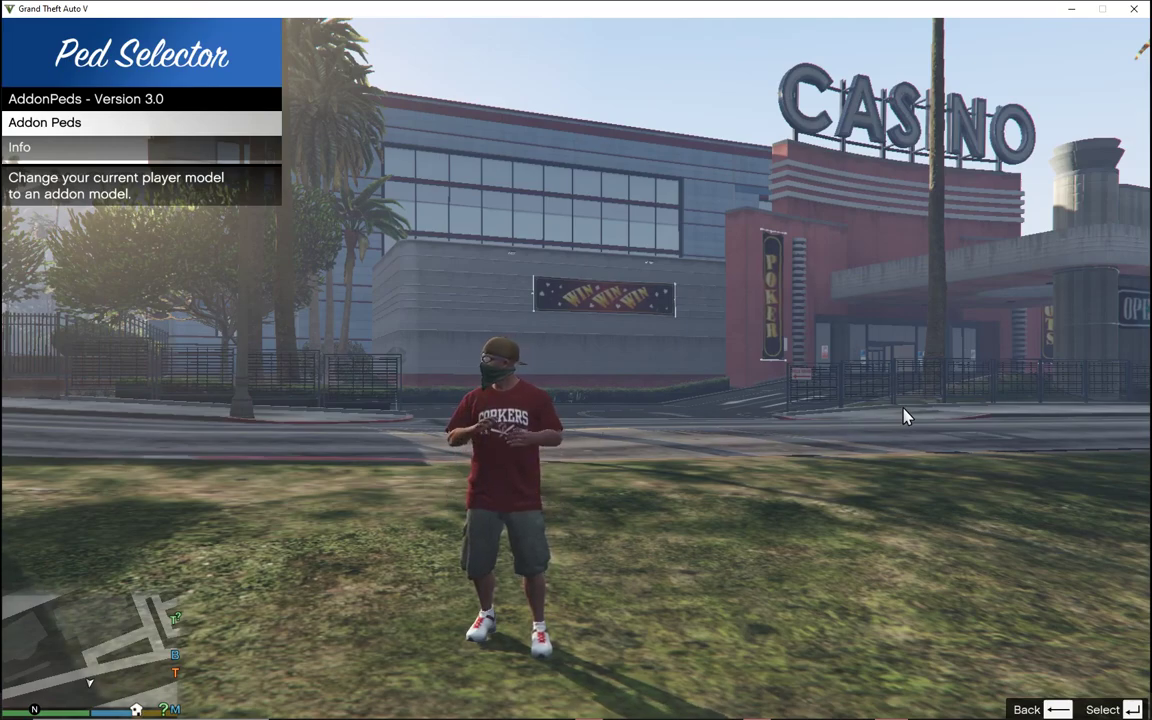
{"action": "key", "text": "Return"}
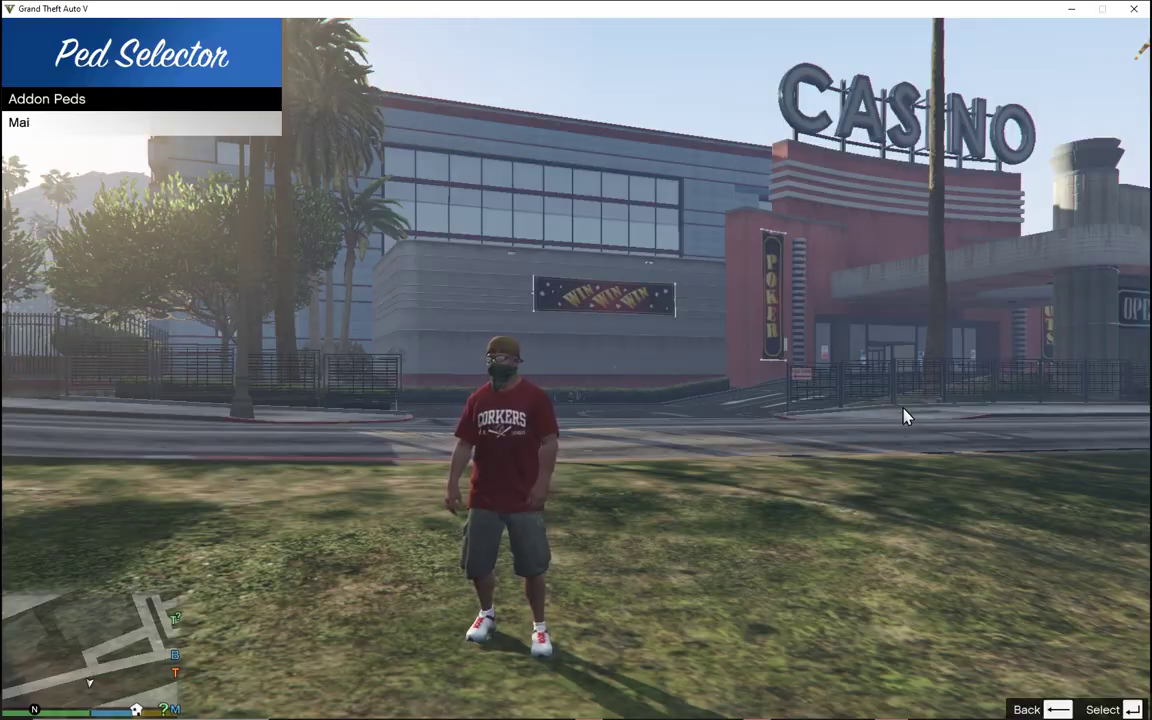
{"action": "key", "text": "Return"}
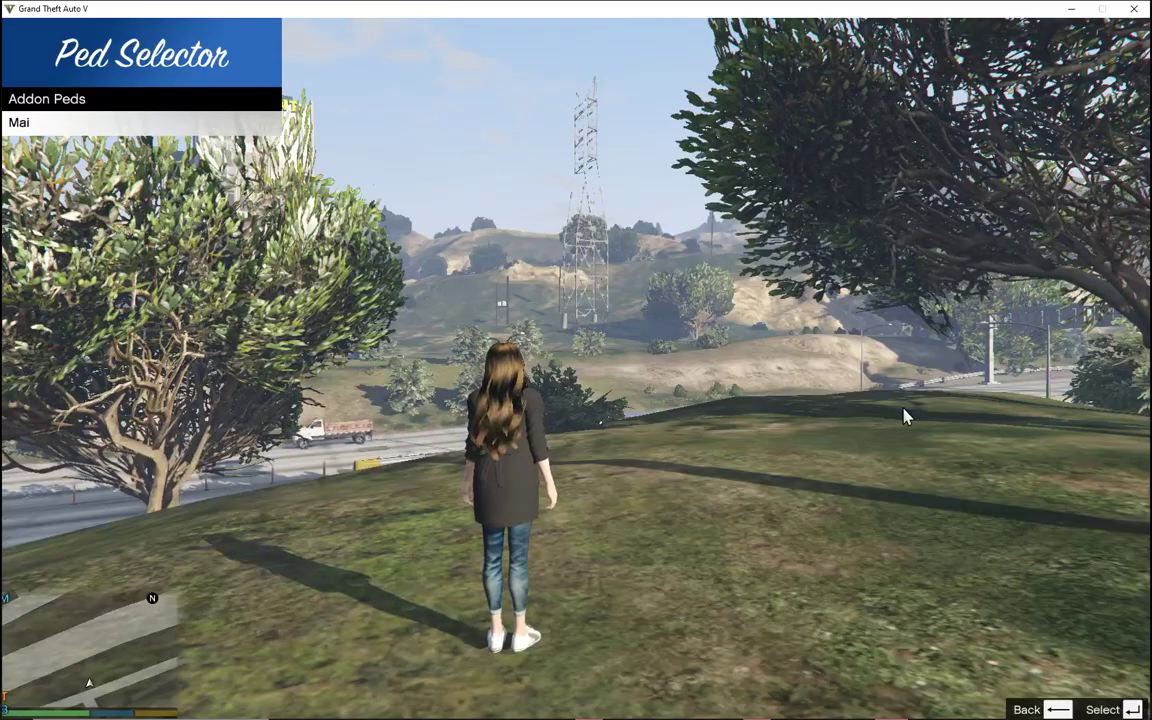
{"action": "key", "text": "BackSpace"}
{"action": "key", "text": "BackSpace"}
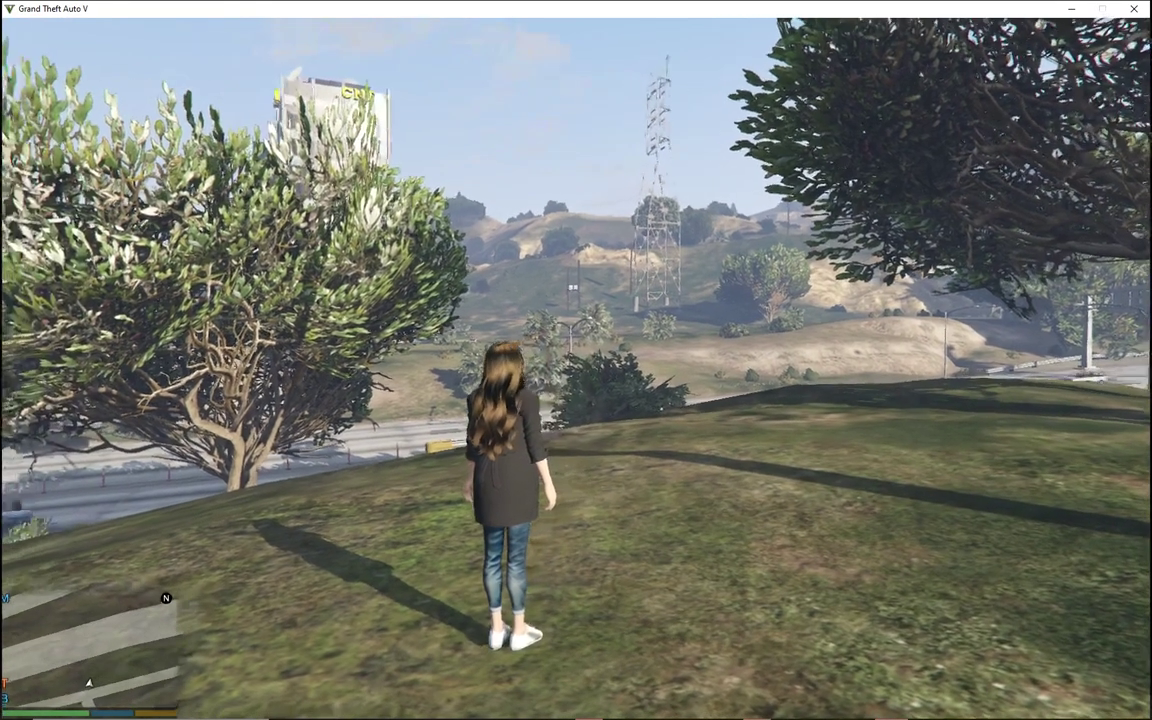
{"action": "key", "text": "s"}
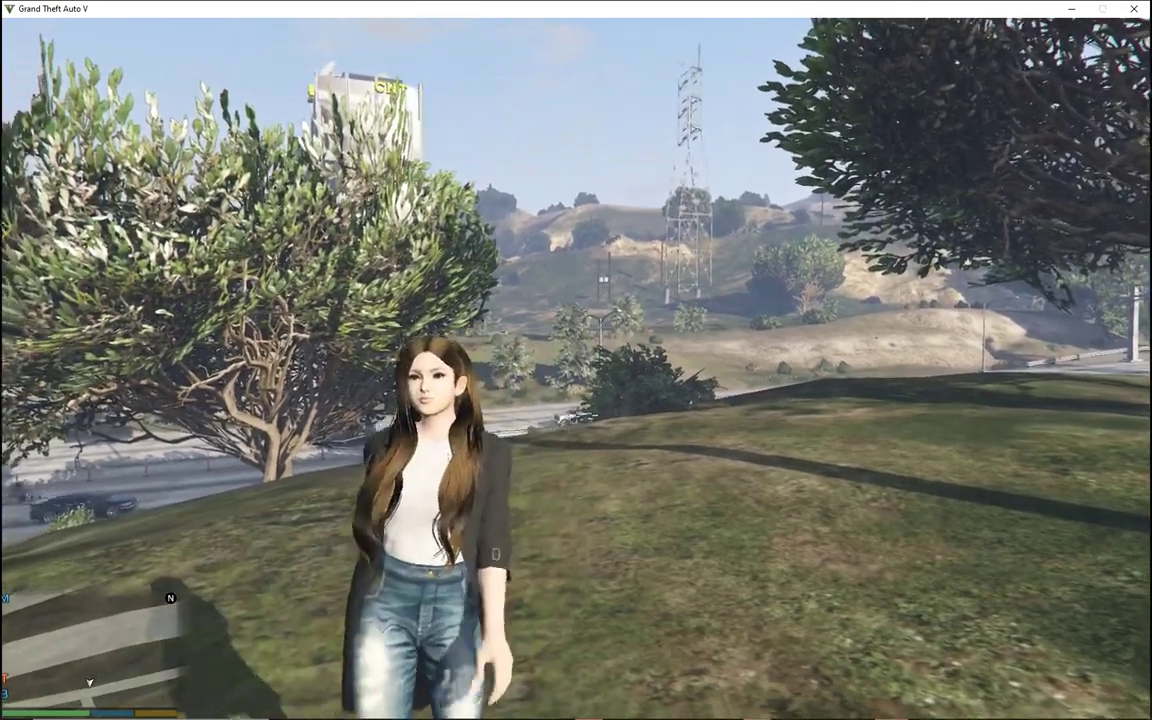